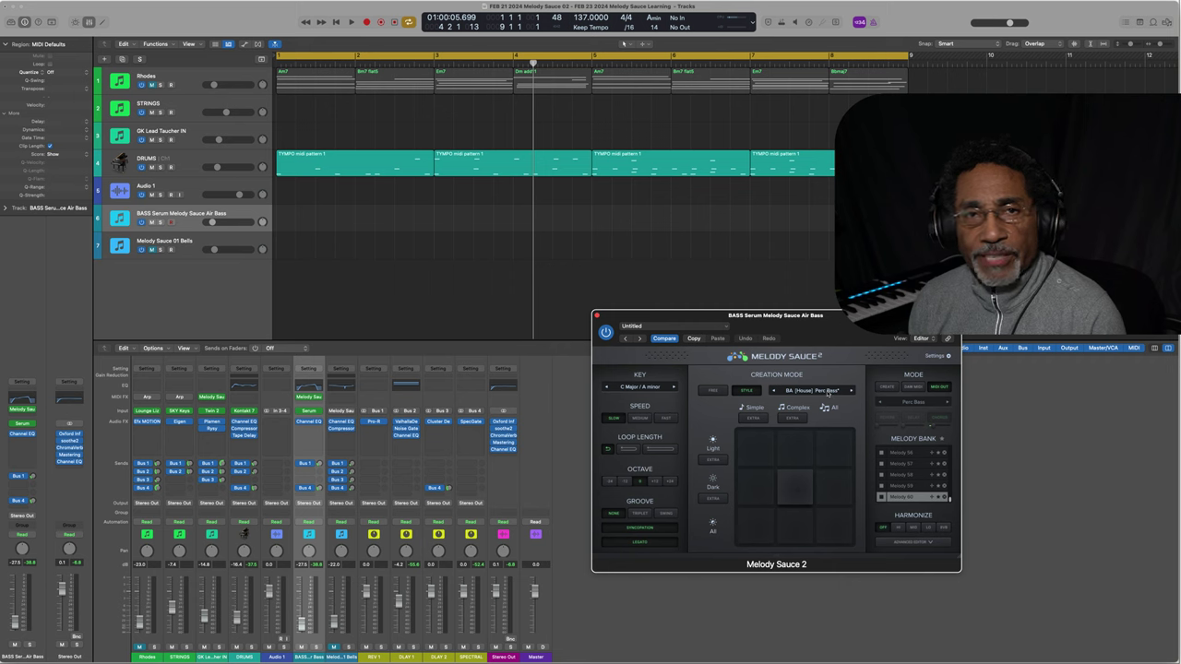
# Step: Look through the genre styles and the key options offered by the bass track's Melody Sauce plugin
pyautogui.click(827, 393)
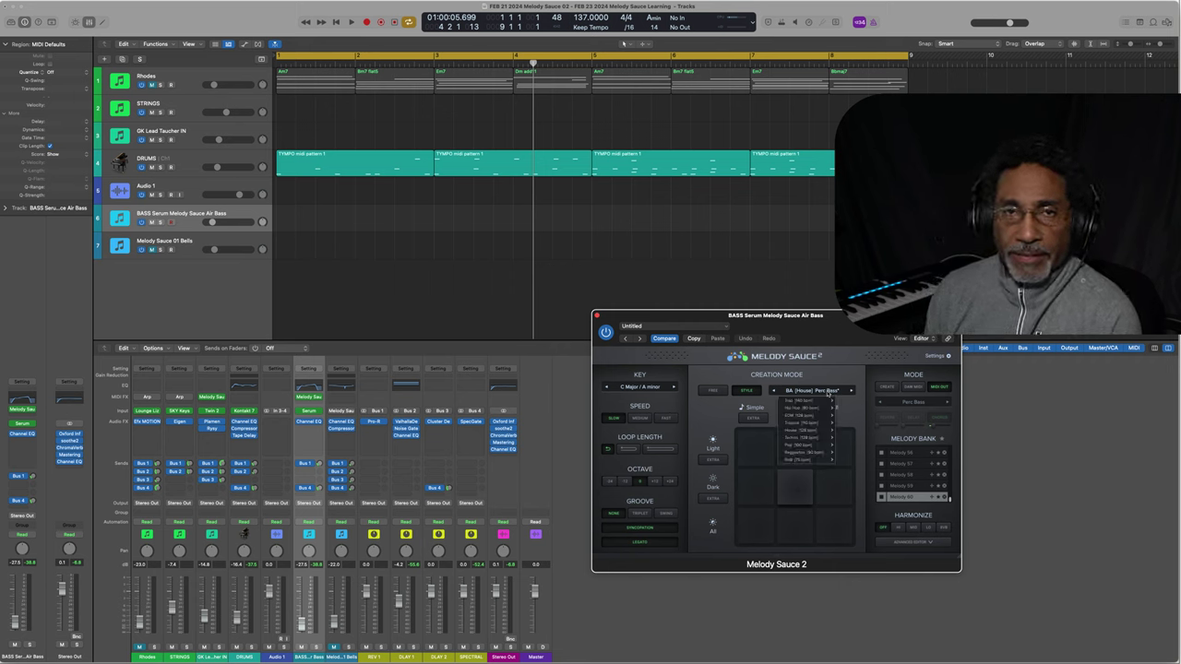
pyautogui.moveTo(815, 410)
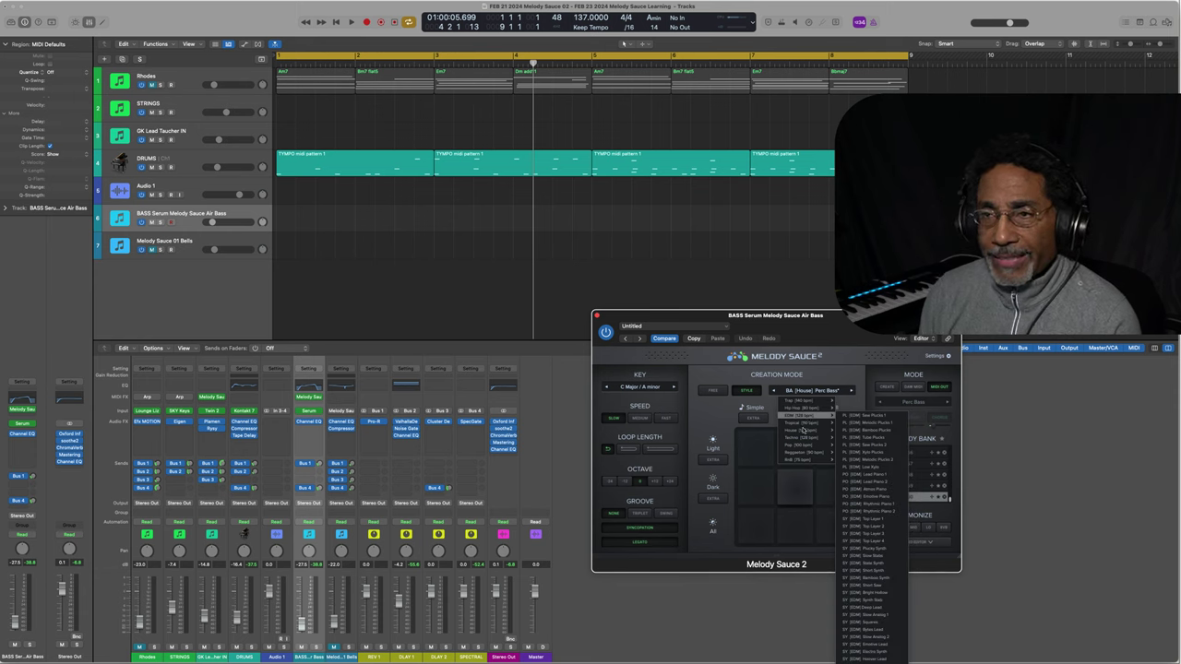
pyautogui.moveTo(805, 438)
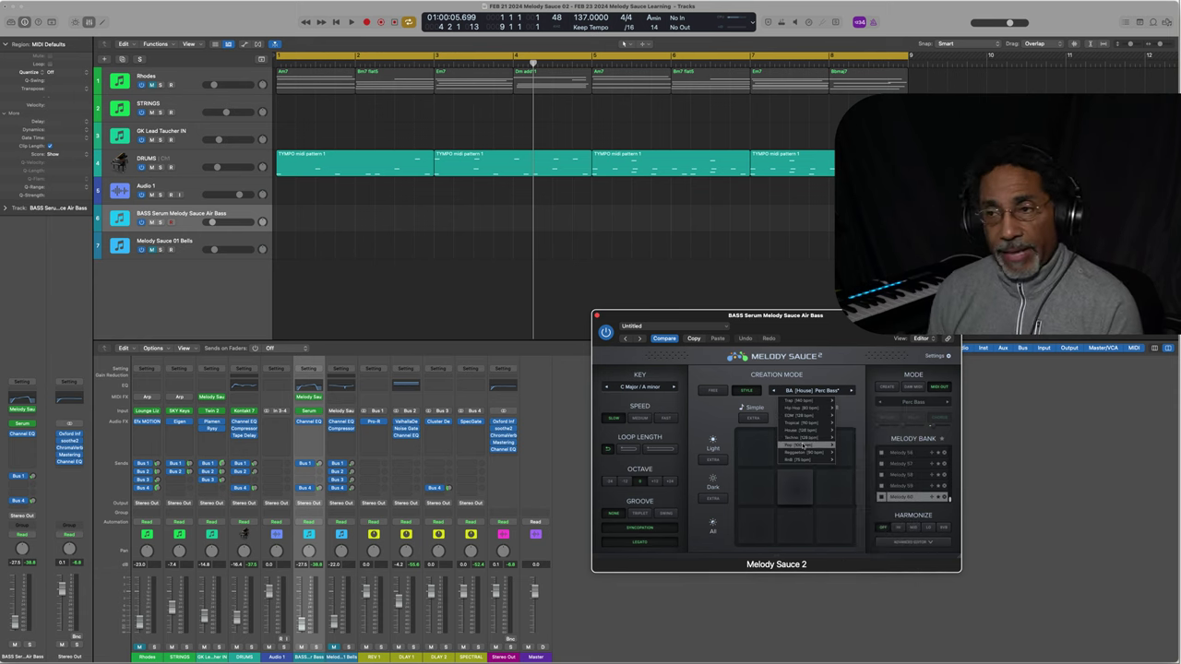
pyautogui.moveTo(806, 458)
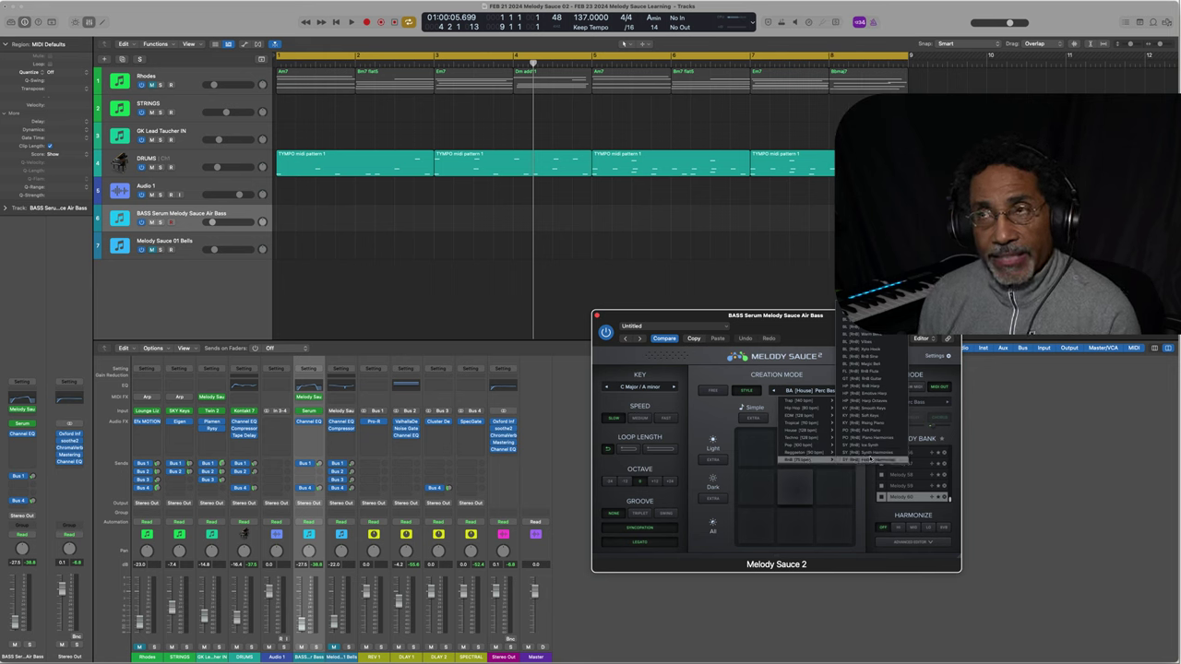
pyautogui.click(817, 378)
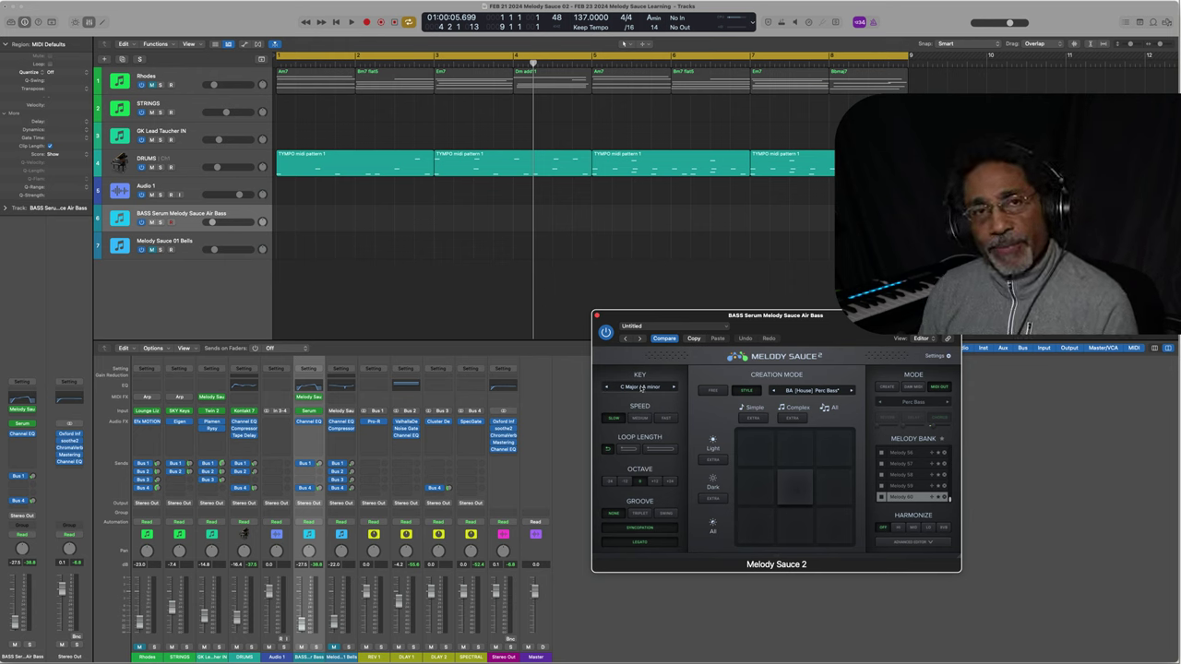
pyautogui.click(641, 388)
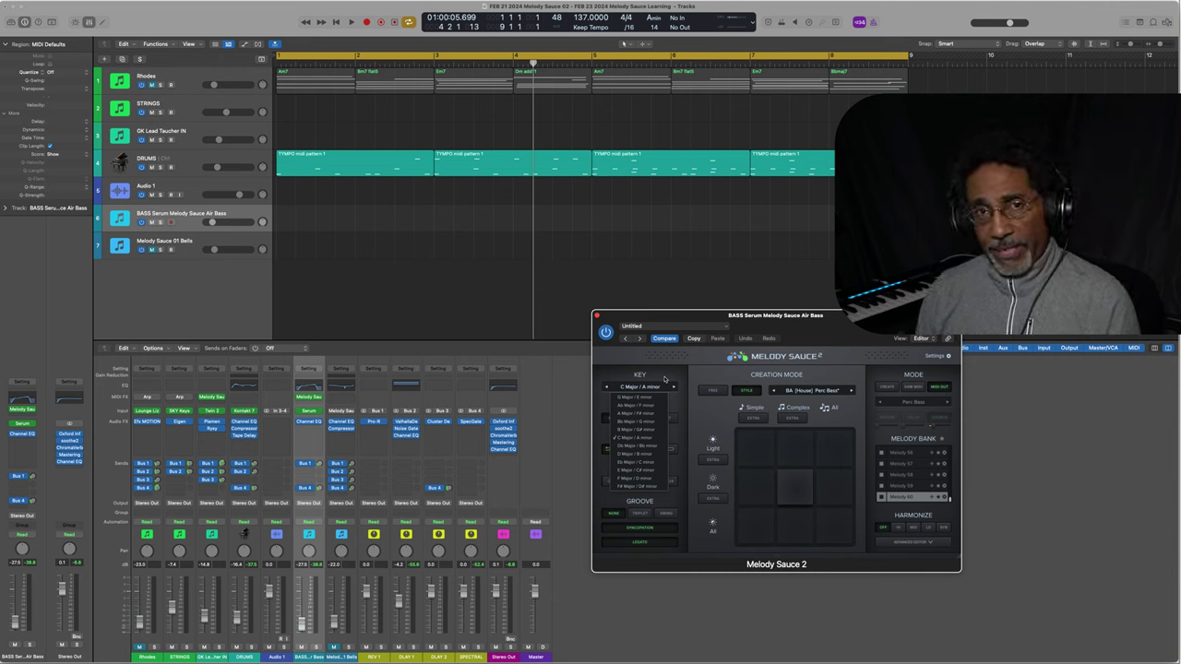
pyautogui.click(673, 373)
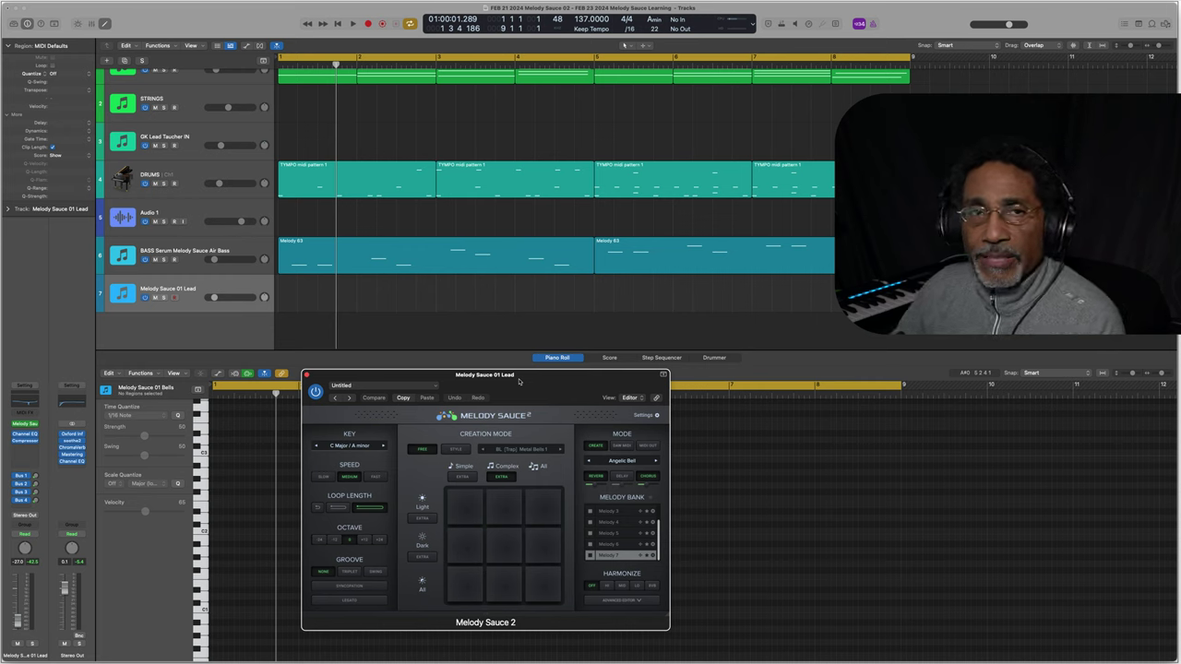
# Step: During playback, generate lead melodies with the first harmony interval after Off, Triplet groove and Syncopation enabled
pyautogui.press('space')
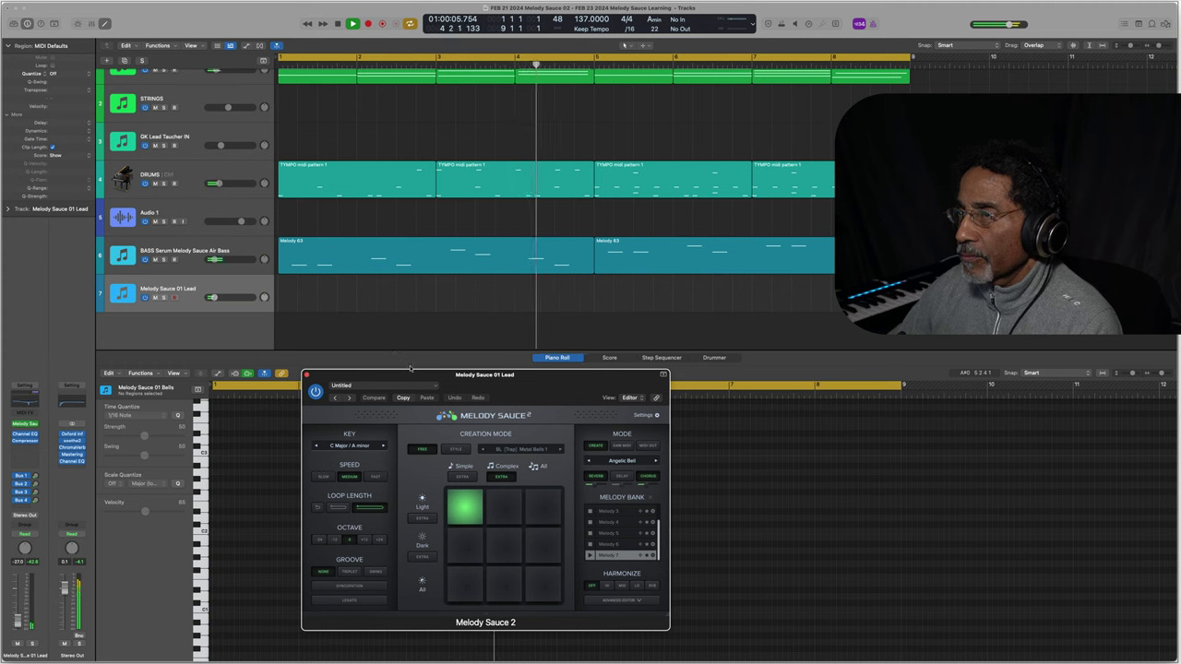
pyautogui.moveTo(519, 383); pyautogui.dragTo(519, 375)
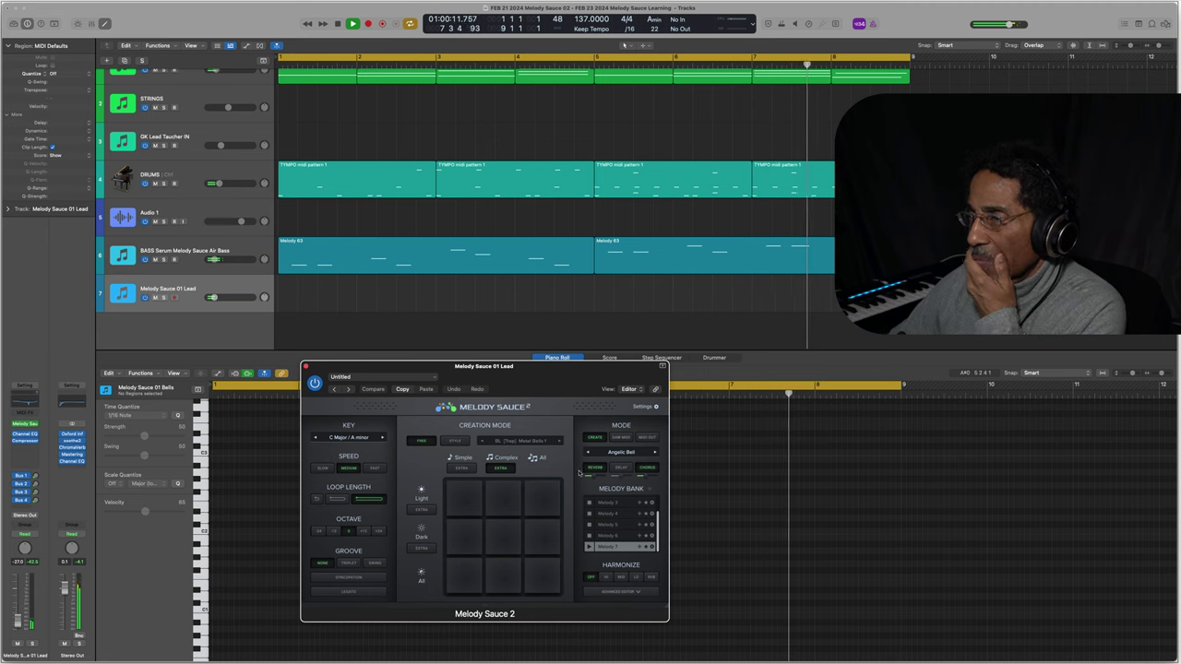
pyautogui.click(604, 577)
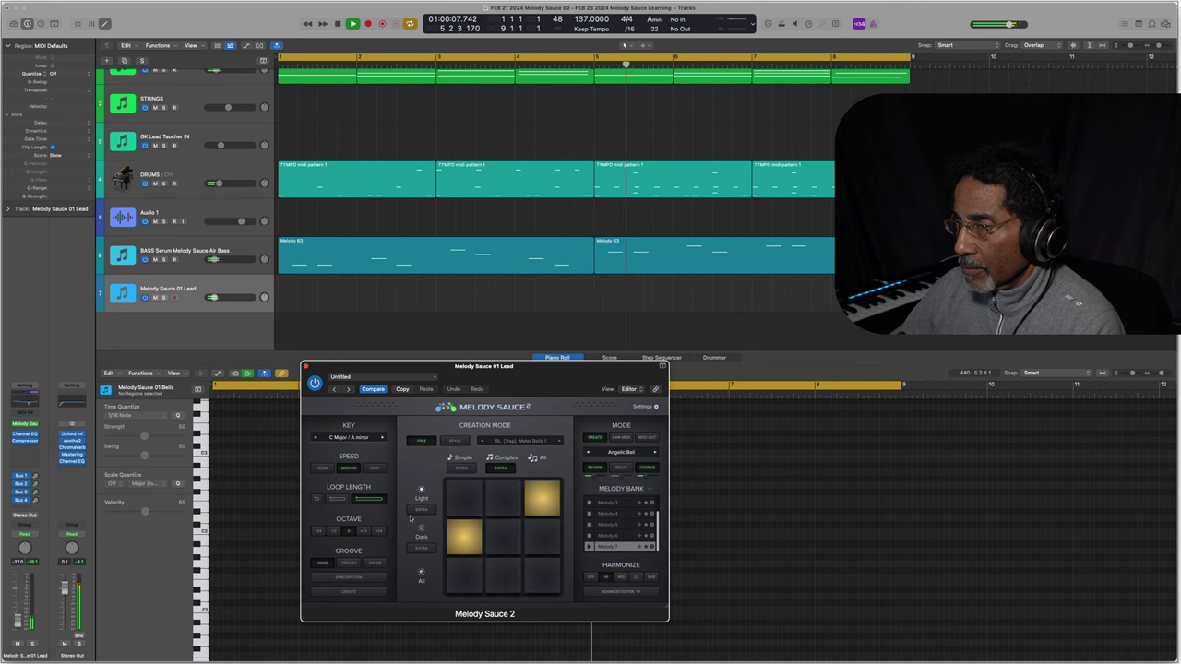
pyautogui.click(349, 563)
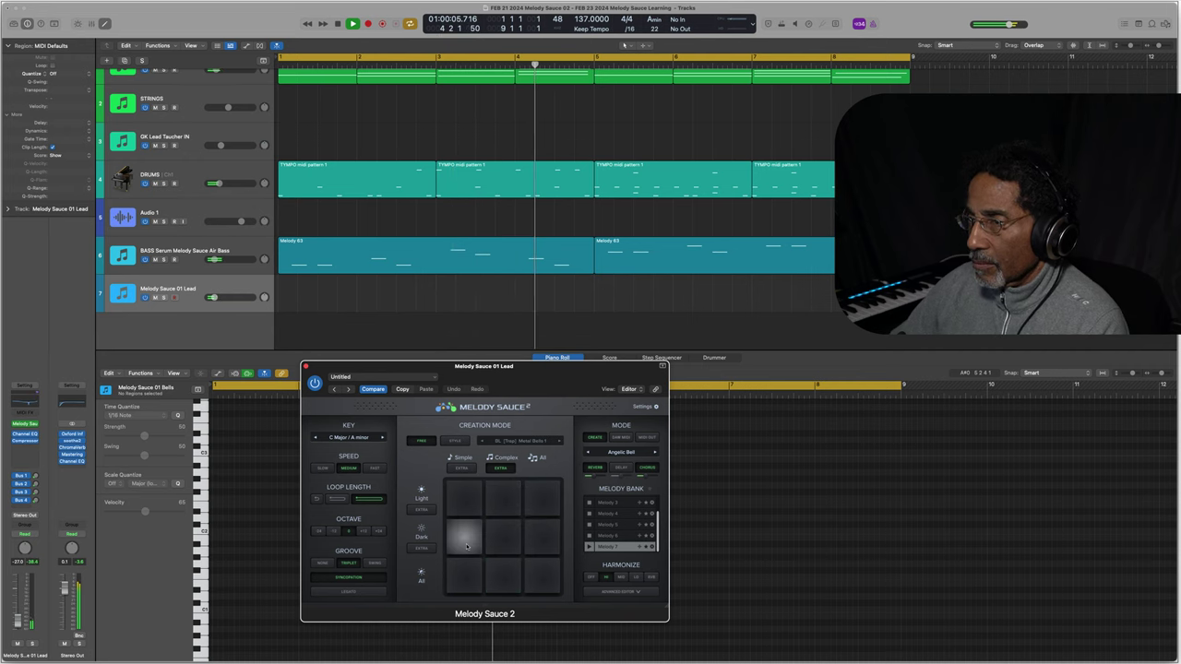
pyautogui.click(508, 499)
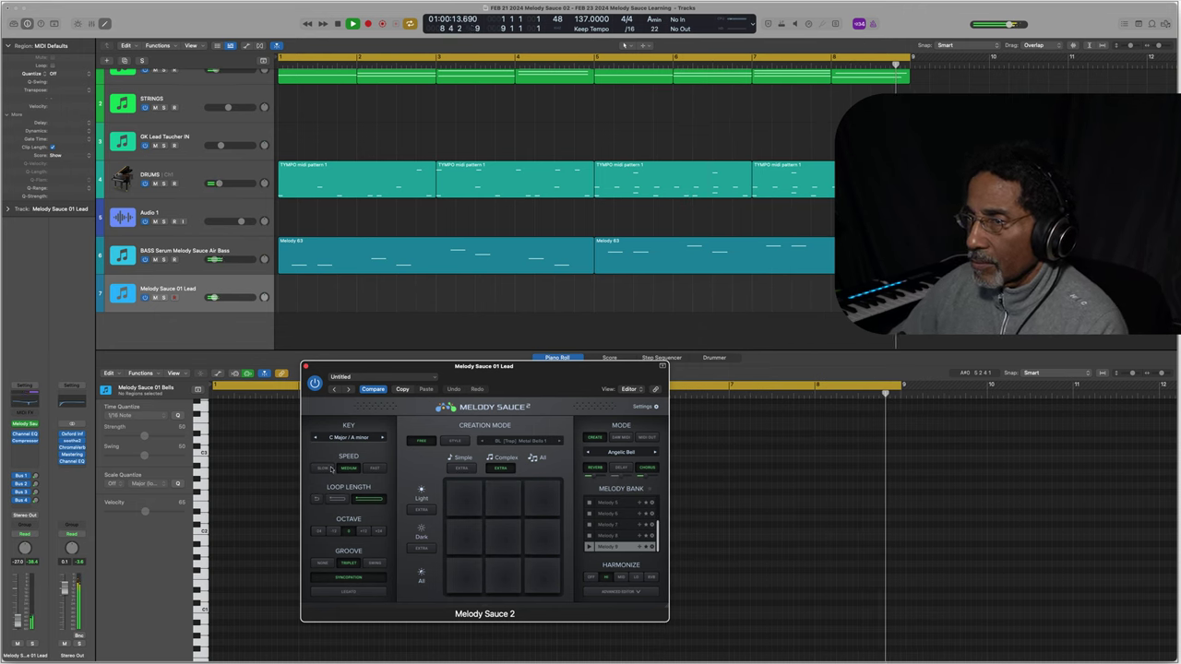
# Step: Generate further lead melodies with Slow speed, groove None, Extra Dark enabled and the octave lowered one step below 0
pyautogui.click(322, 469)
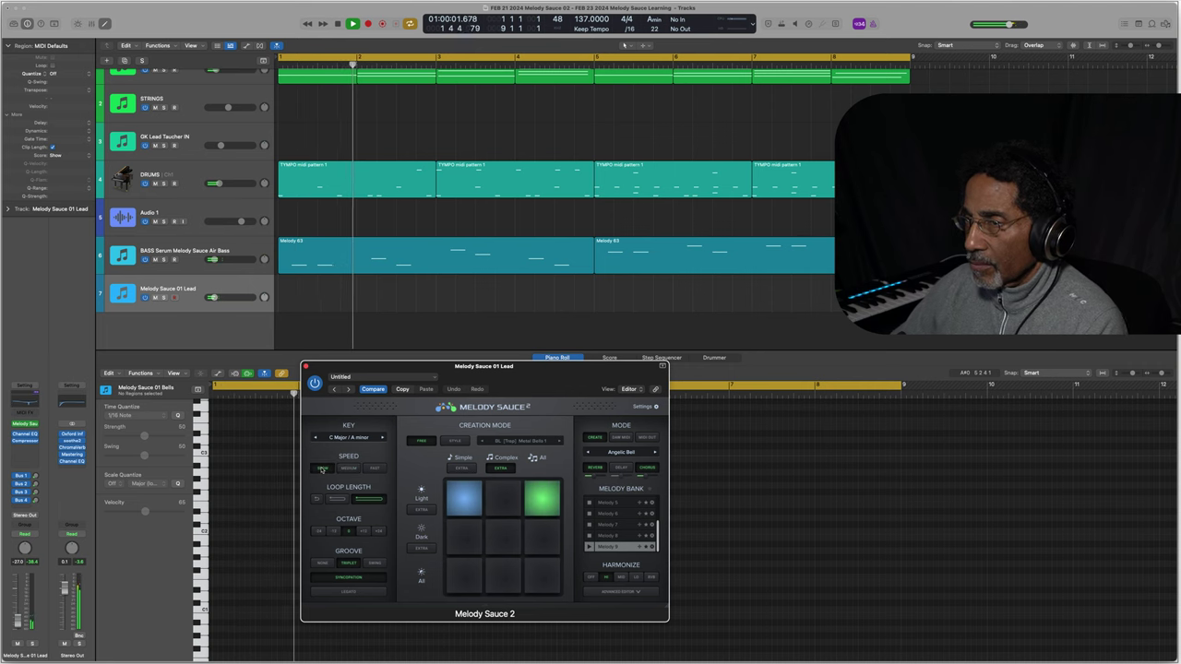
pyautogui.click(323, 563)
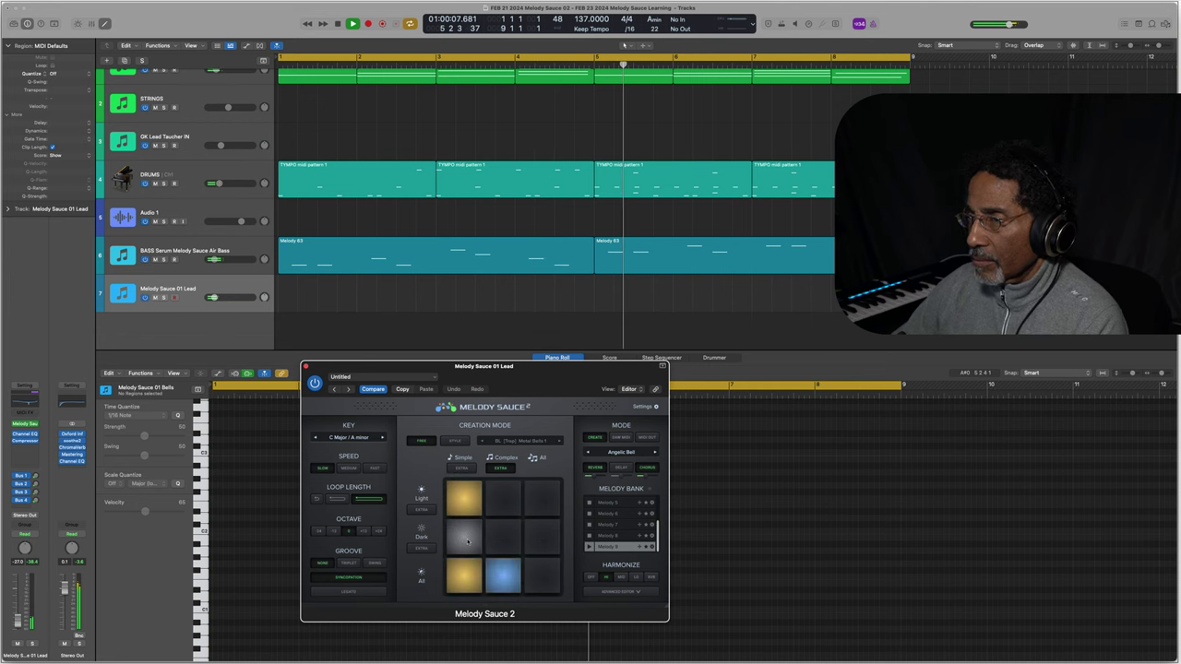
pyautogui.click(541, 500)
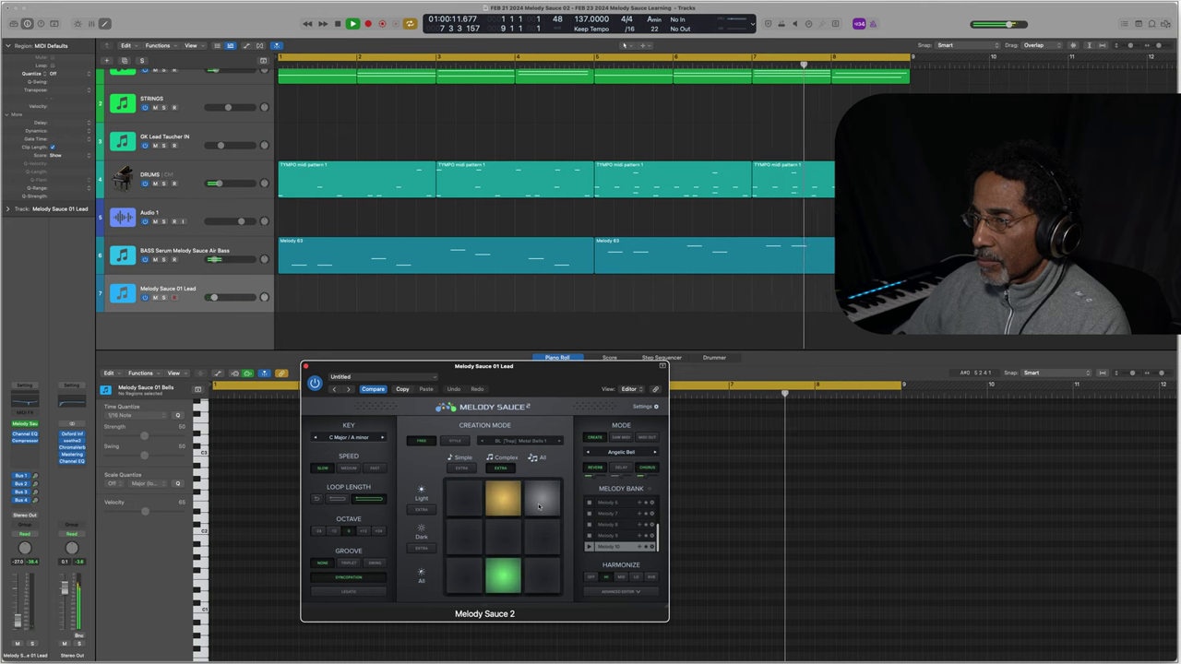
pyautogui.click(524, 530)
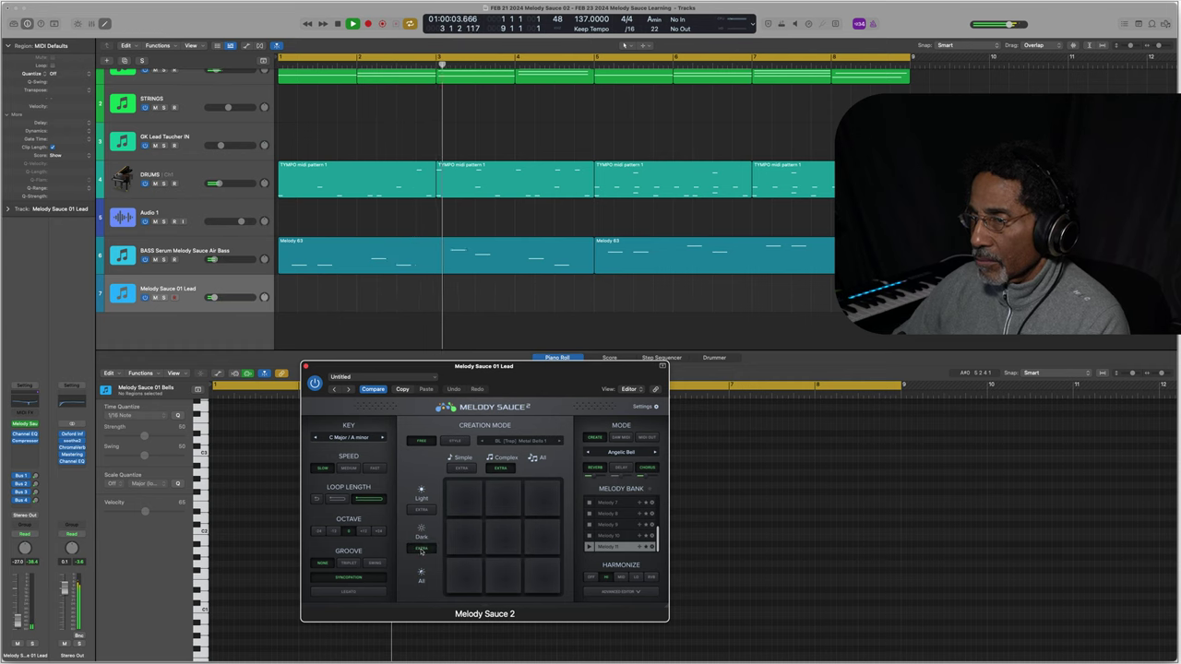
pyautogui.click(335, 533)
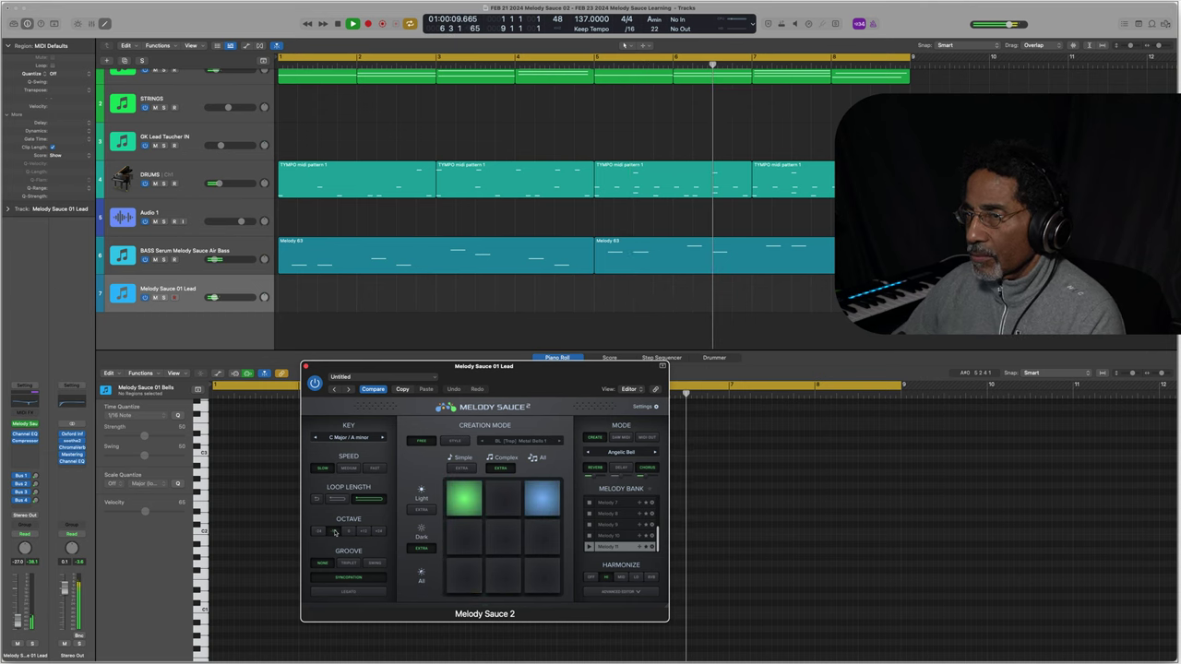
pyautogui.click(494, 540)
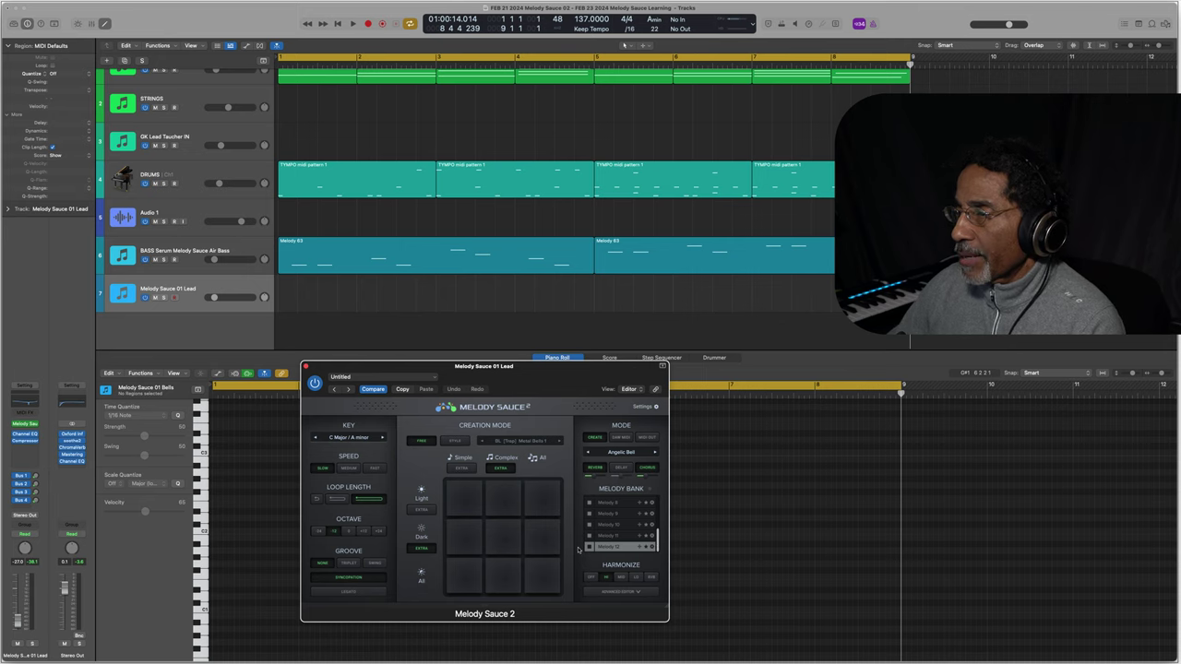
# Step: Place Melody 12 at bar 1 of the Melody Sauce 01 Lead track, audition it and return the plugin to Create mode
pyautogui.moveTo(535, 543); pyautogui.dragTo(280, 299)
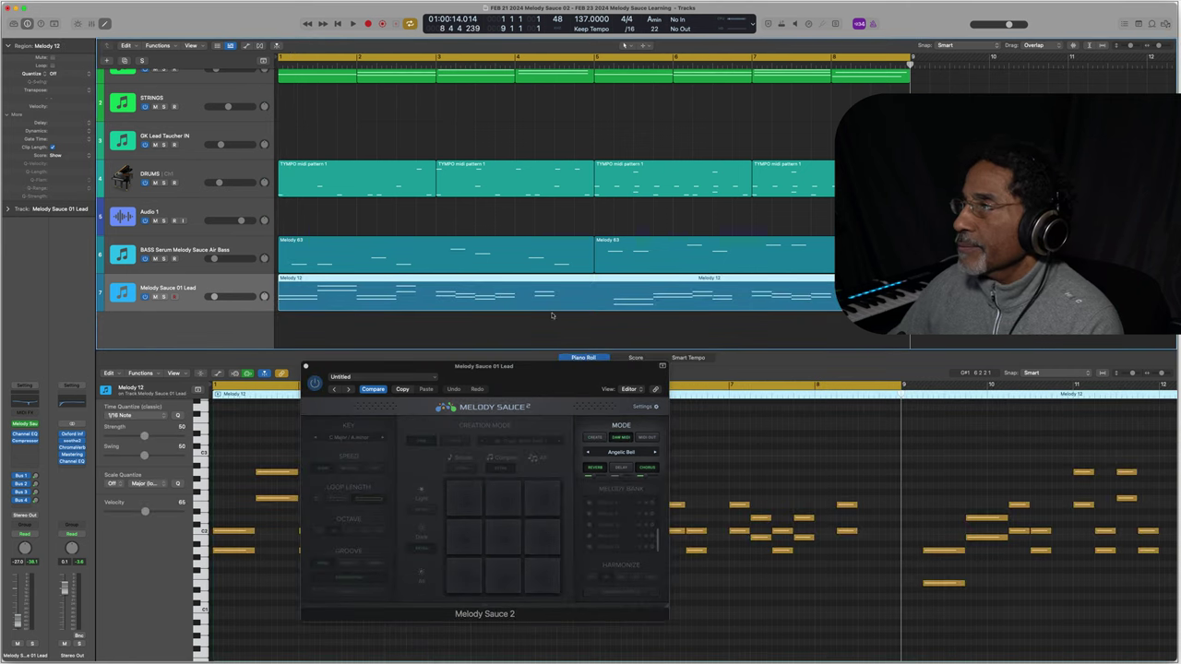
pyautogui.press('space')
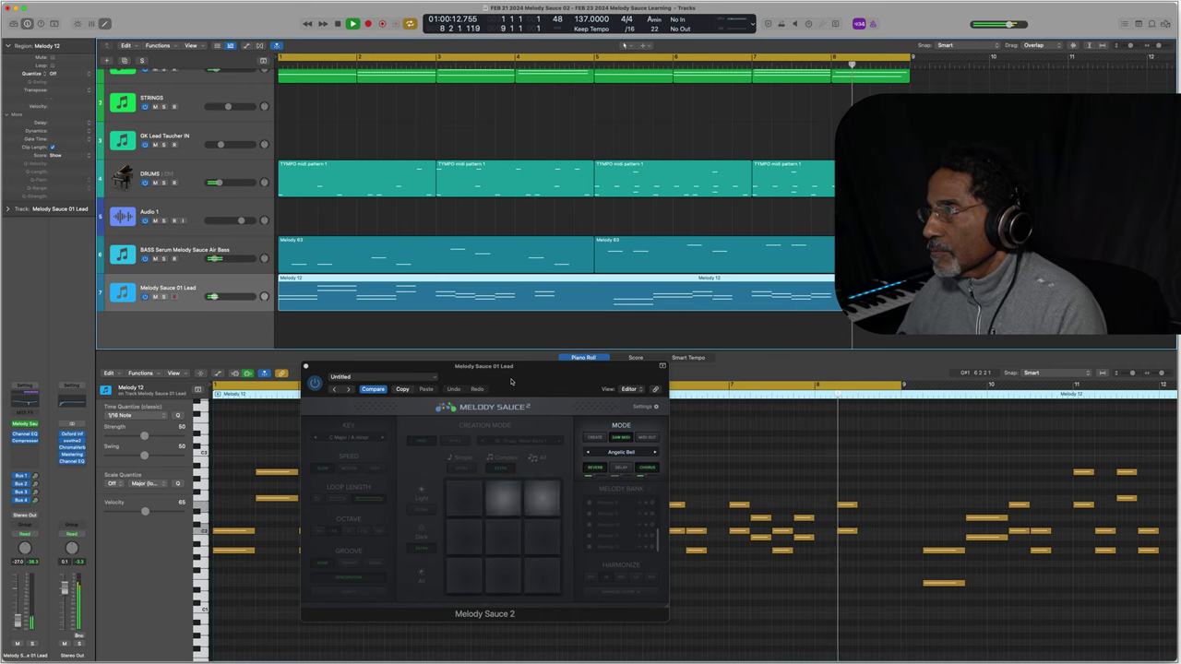
pyautogui.press('space')
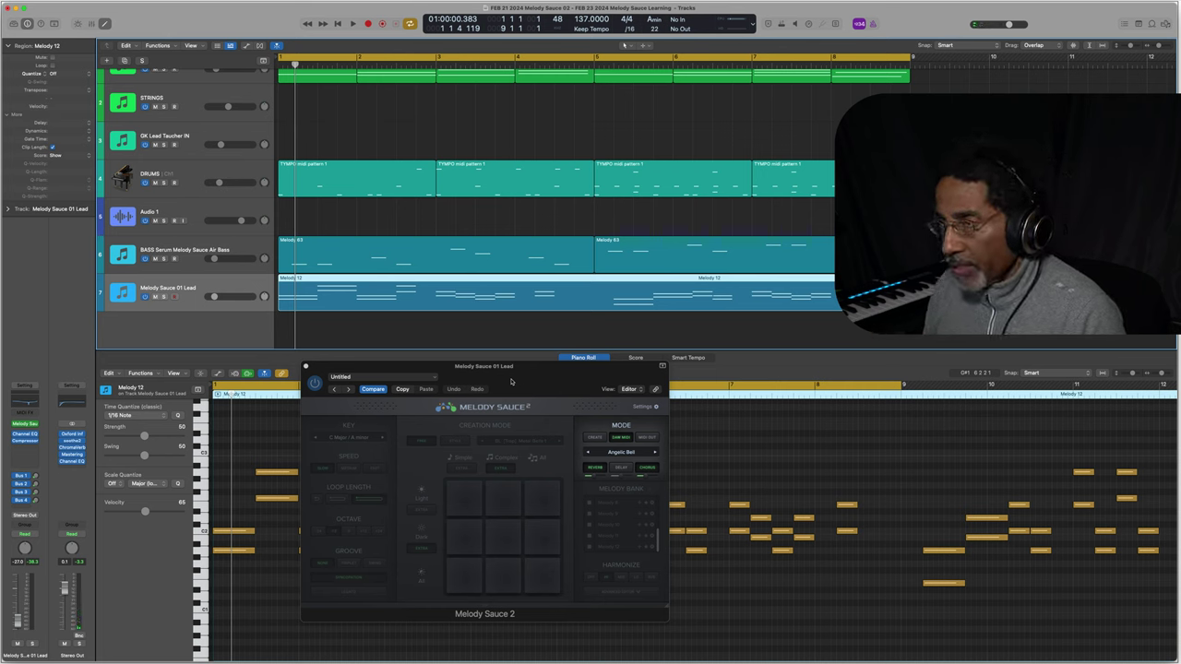
pyautogui.click(595, 437)
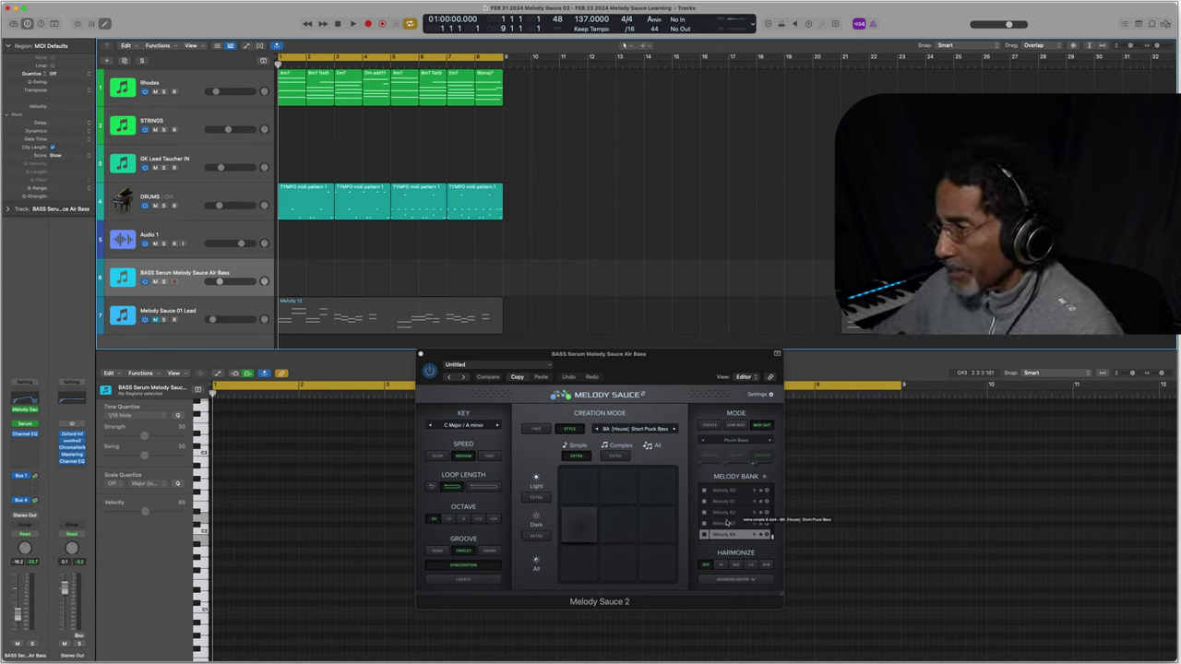
# Step: While playing Melody 64 on the bass track, set Fast speed, groove None, Syncopation off, Legato on, octave one below 0 and the longest loop length
pyautogui.click(583, 520)
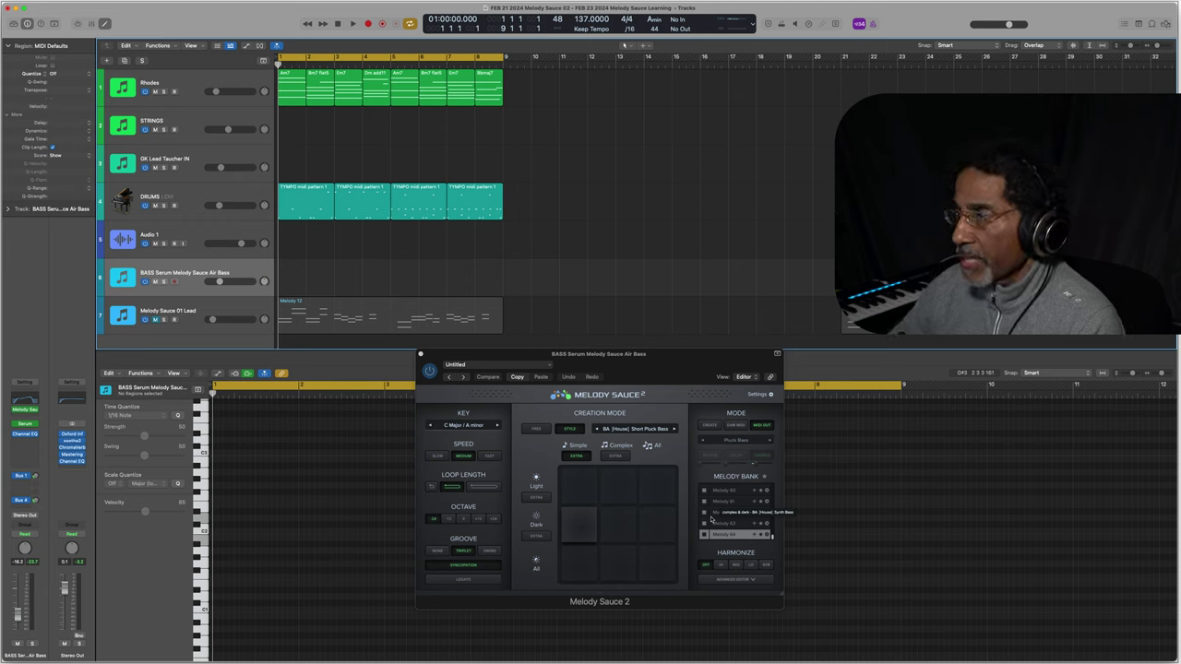
pyautogui.press('space')
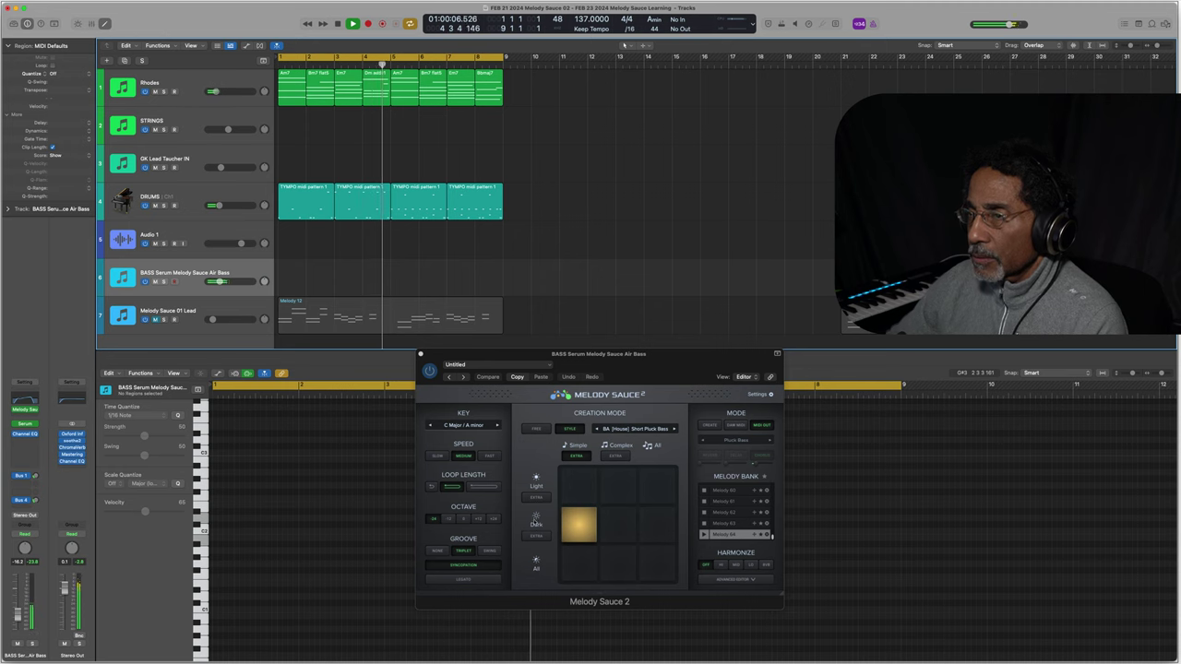
pyautogui.click(489, 457)
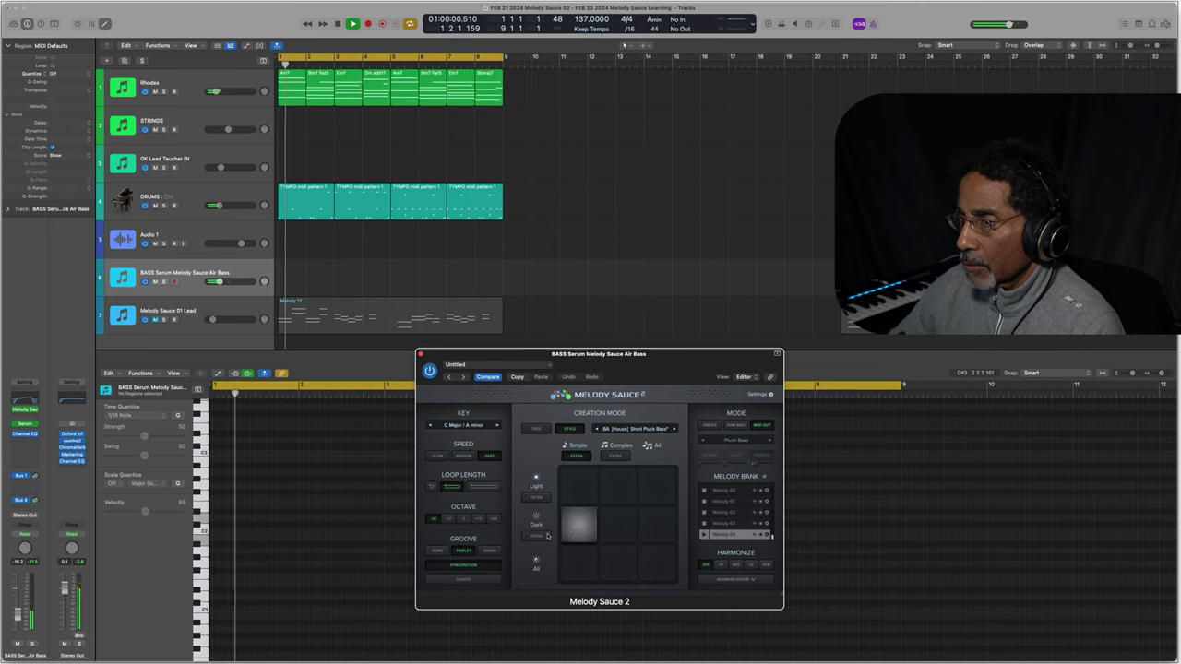
pyautogui.click(440, 552)
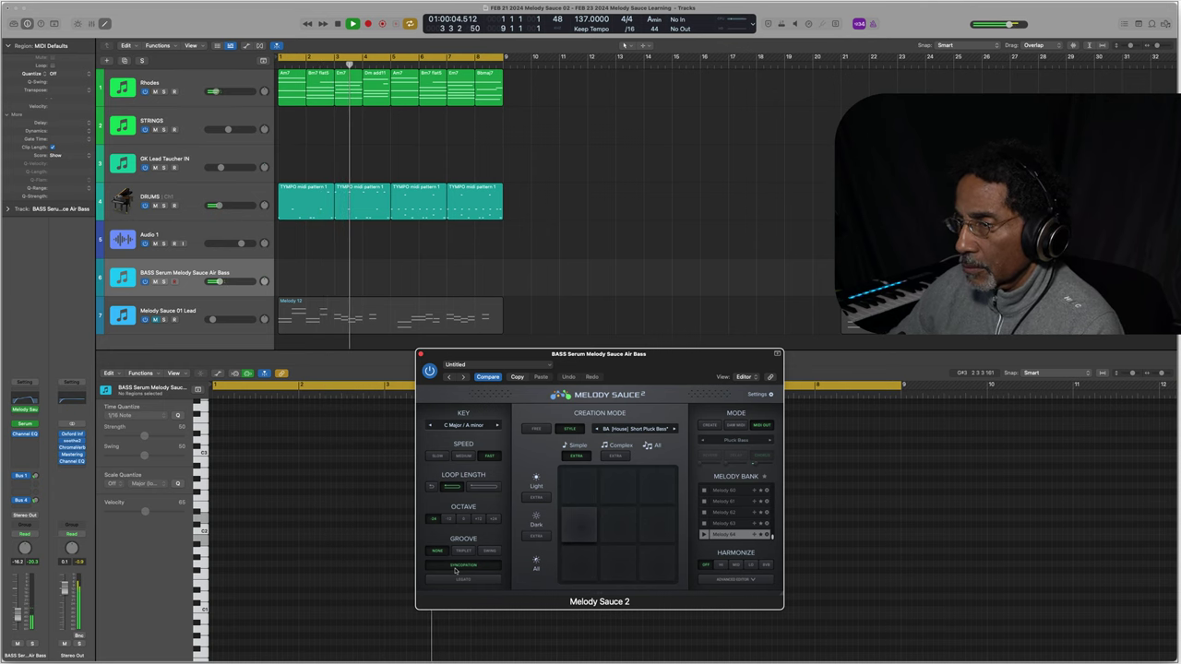
pyautogui.click(461, 565)
pyautogui.click(459, 580)
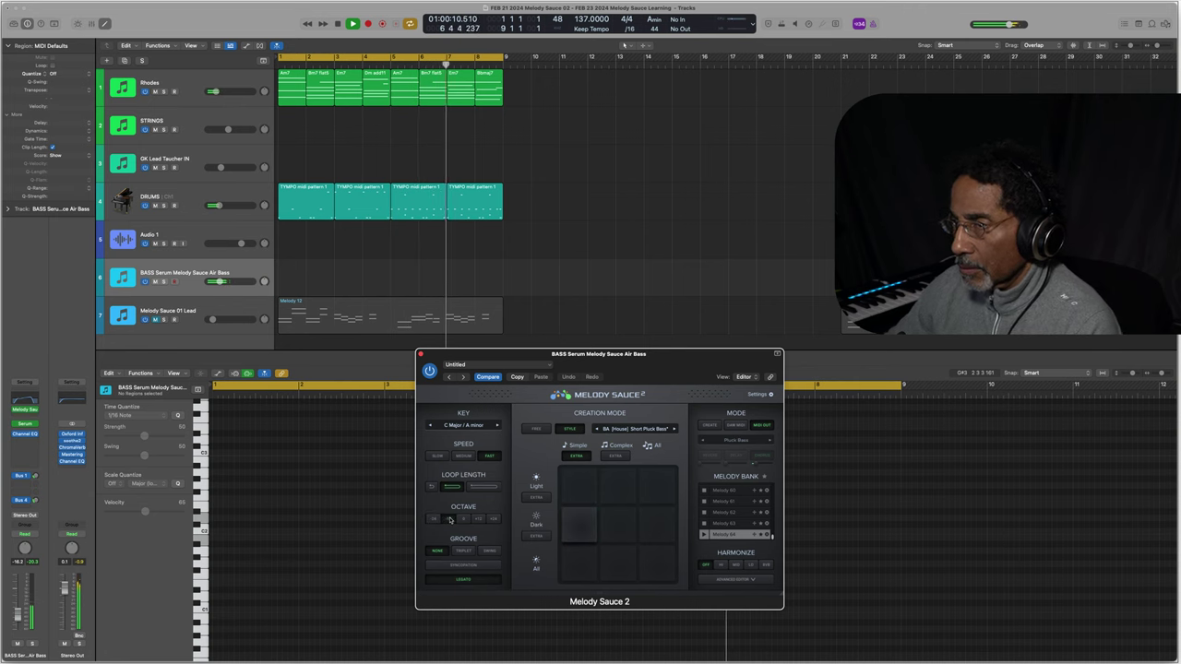
pyautogui.click(481, 487)
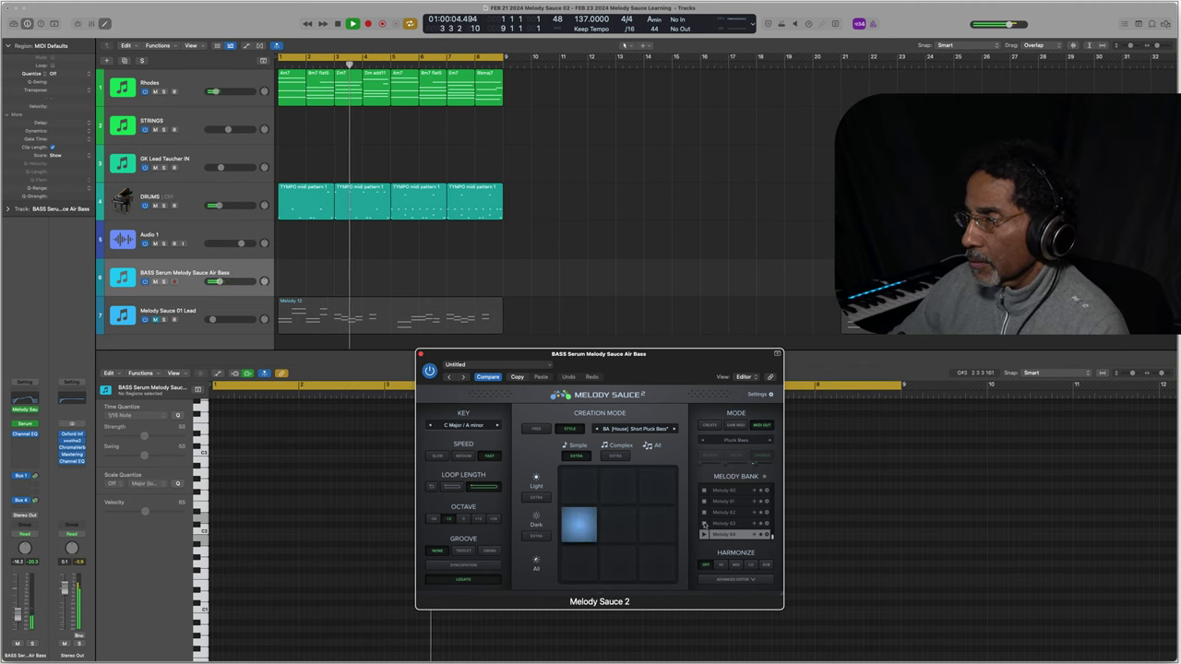
# Step: Audition Melody 63 from the bank, then generate a bass melody in the BA [House] Long Pluck Bass style
pyautogui.click(705, 523)
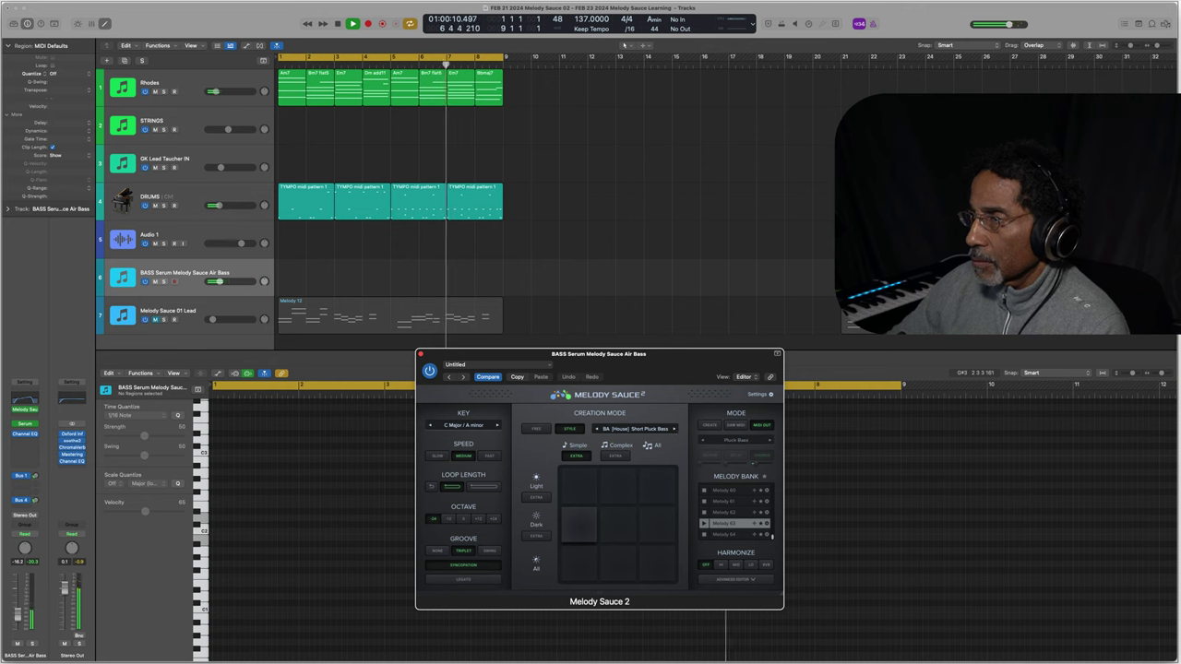
pyautogui.click(674, 430)
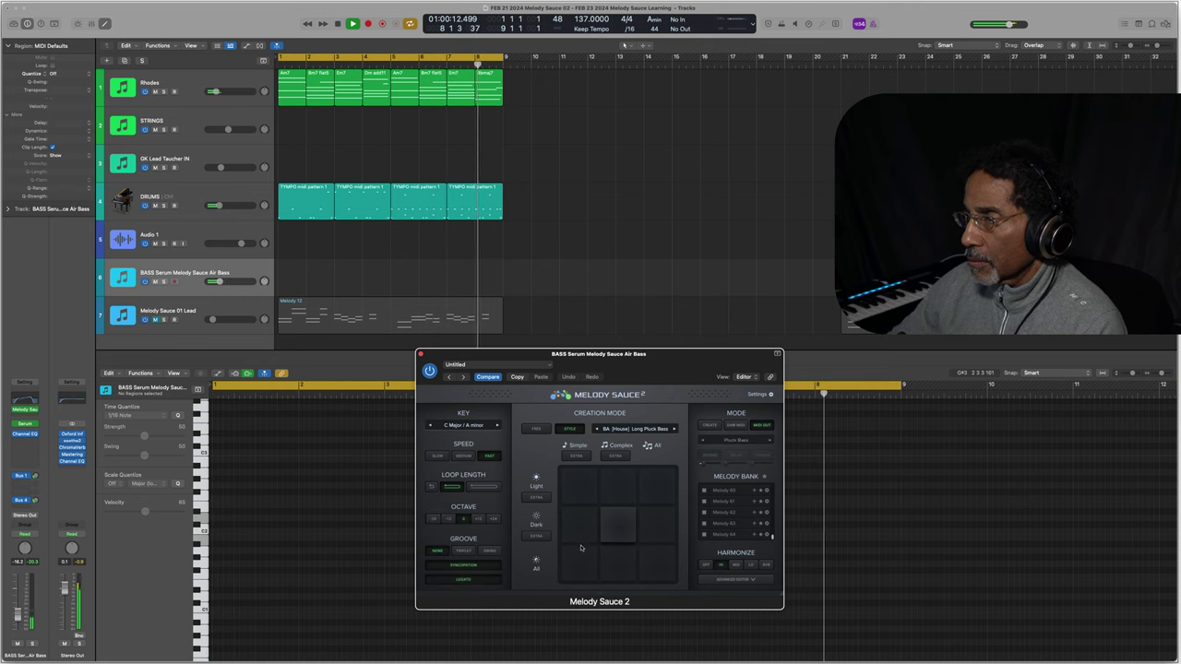
pyautogui.click(609, 530)
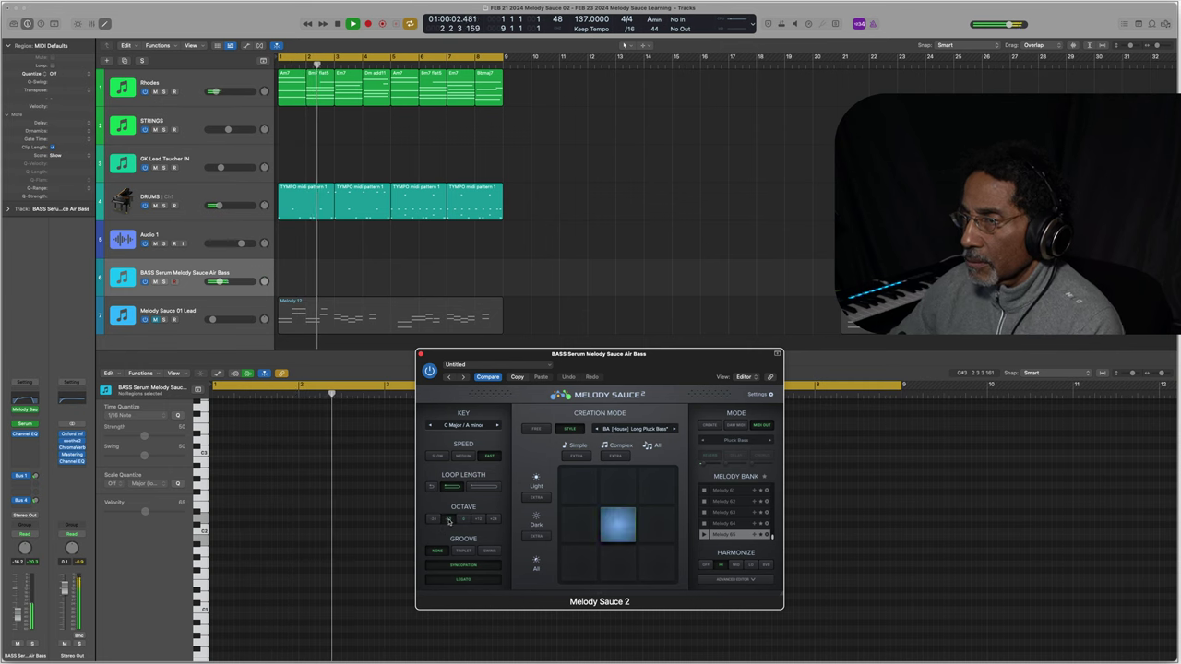
# Step: Set the new bass melody to Medium speed, Legato off, Triplet groove, the shortest loop length and the octave one step below 0
pyautogui.click(464, 457)
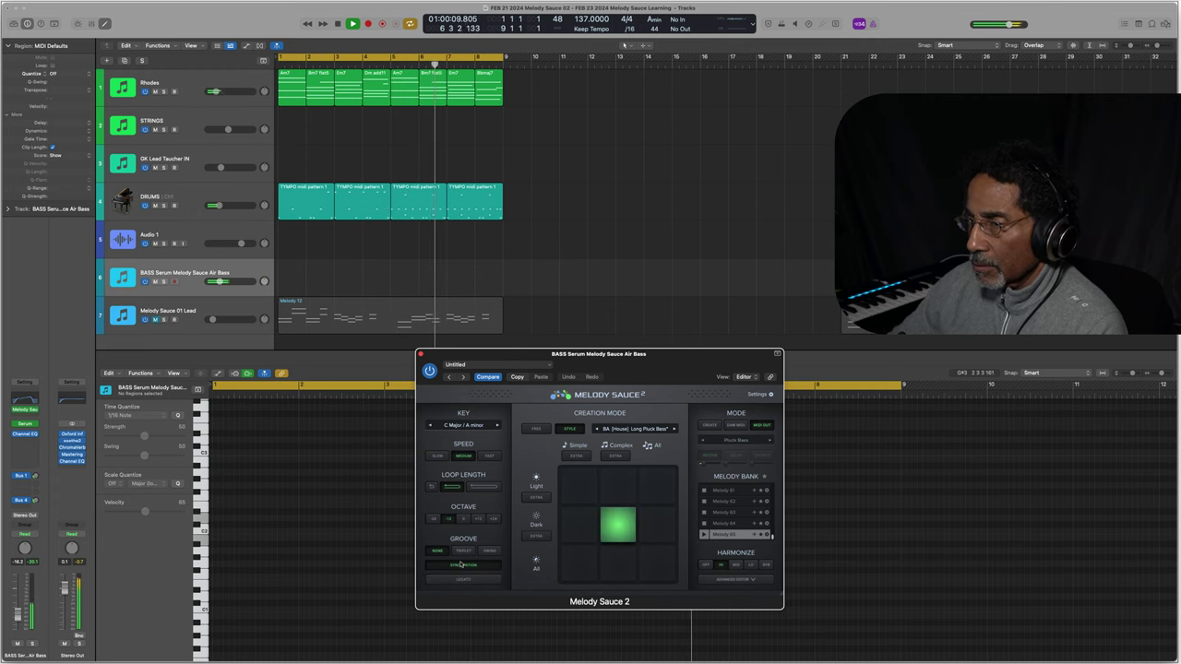
pyautogui.click(464, 550)
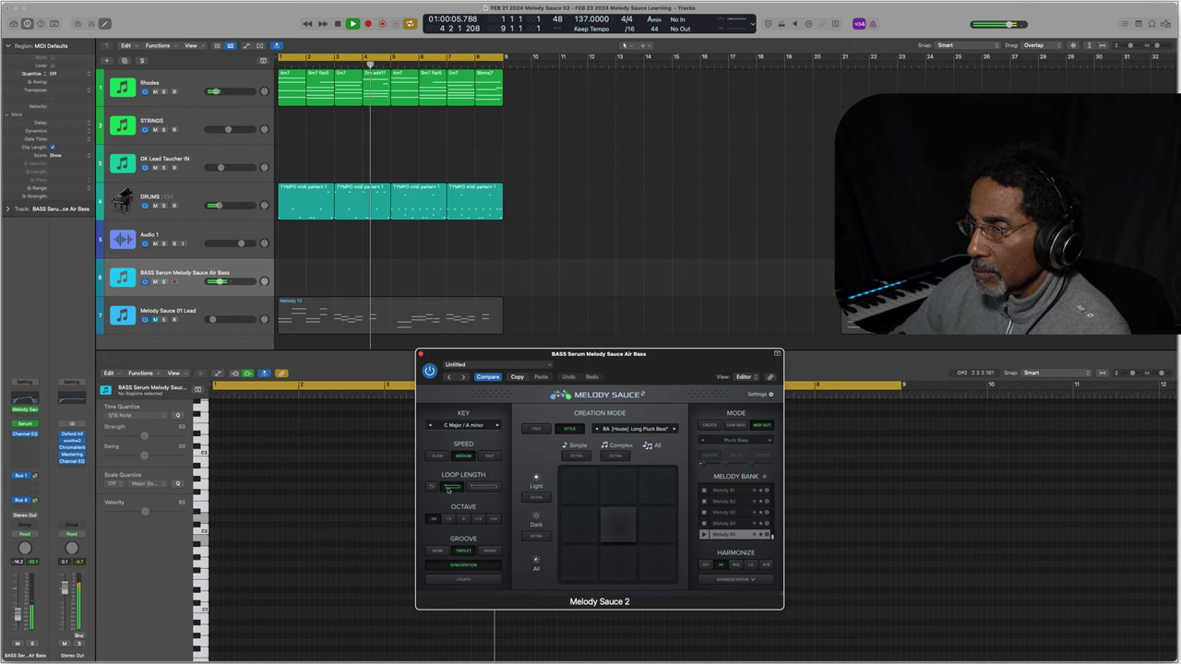
pyautogui.click(431, 487)
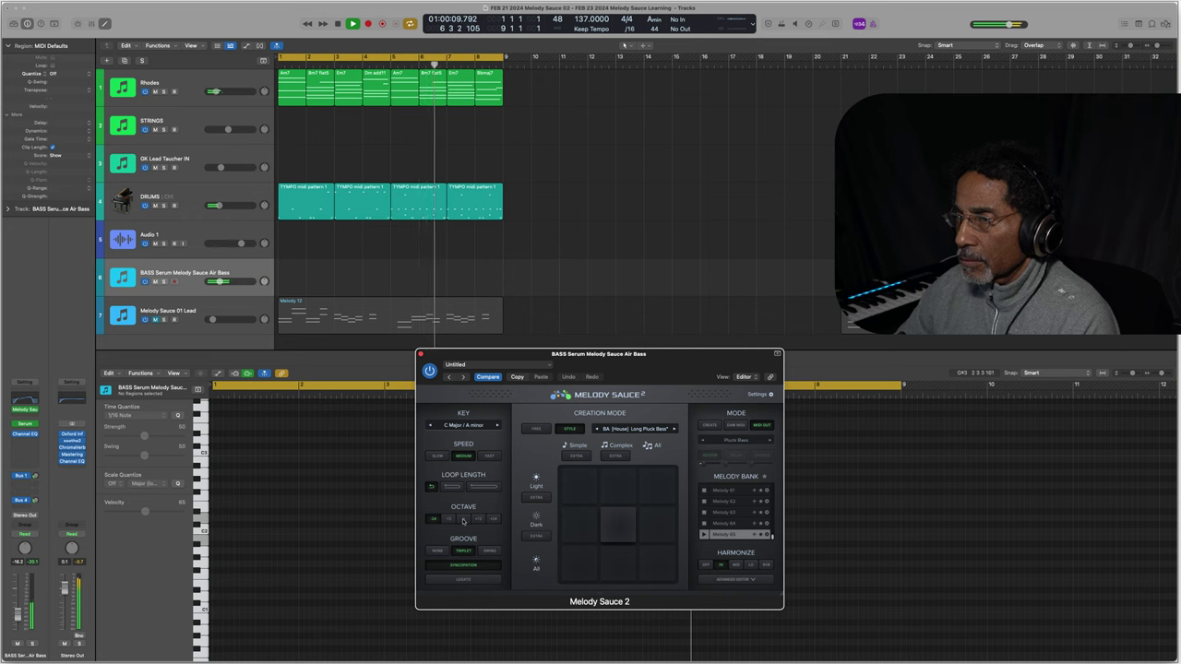
pyautogui.click(449, 519)
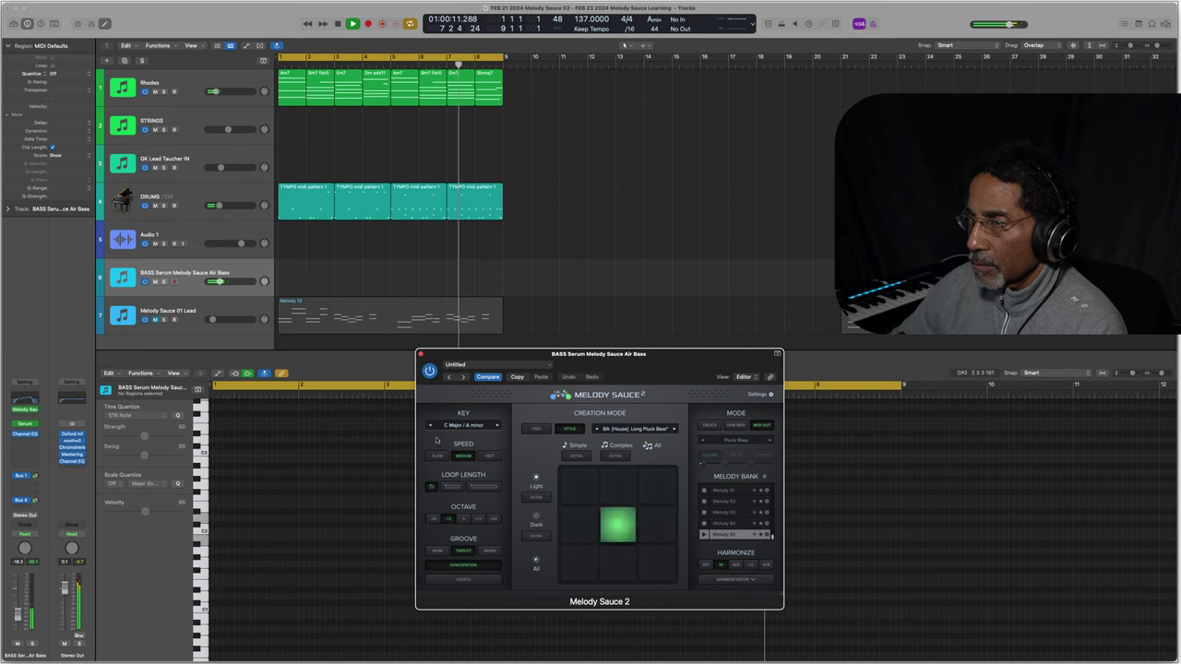
# Step: Try Slow speed on the Long Pluck Bass melody and generate a new melody in the BA [House] Jackin House Bass 1 style
pyautogui.click(437, 456)
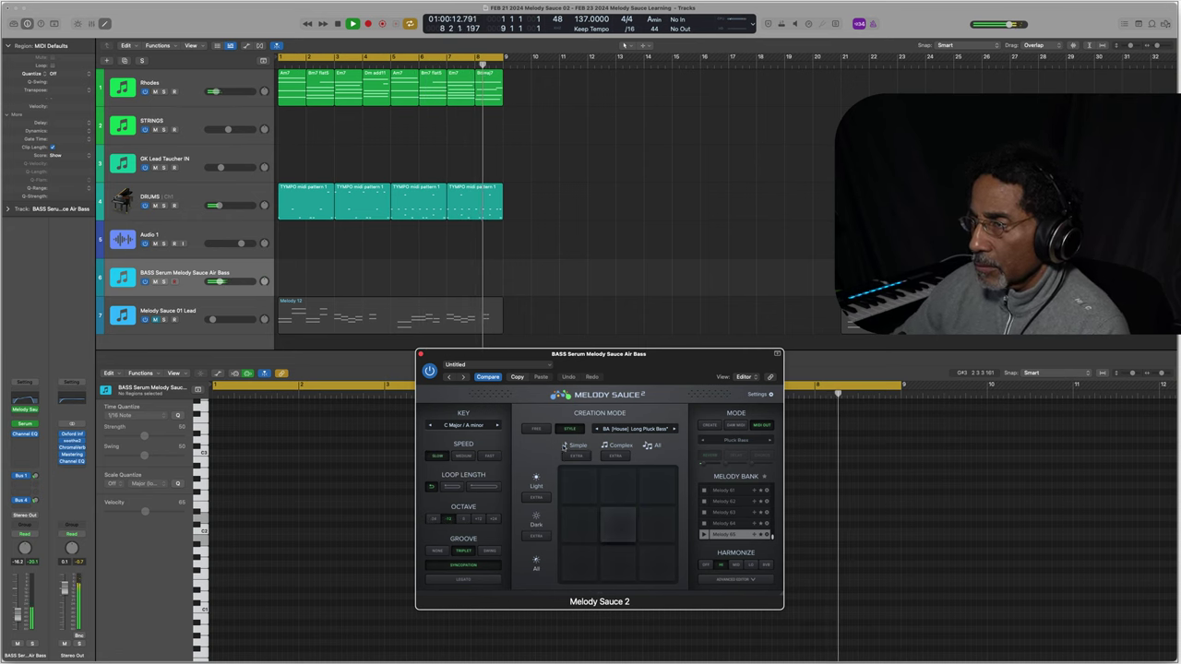
pyautogui.click(675, 429)
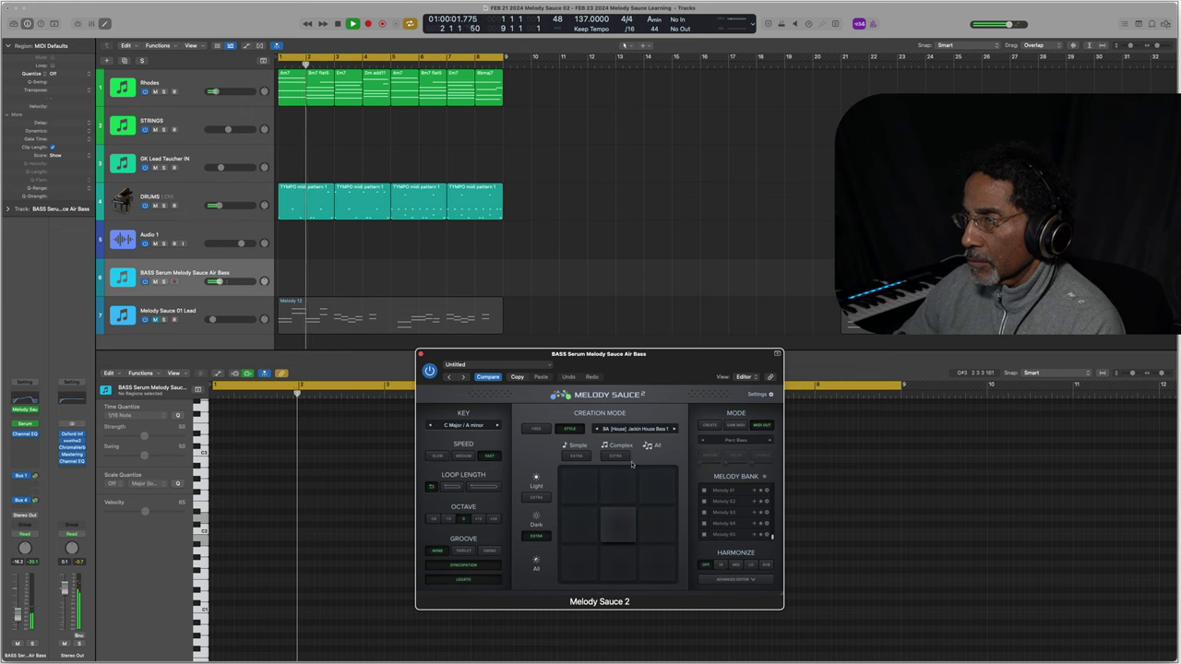
pyautogui.click(617, 524)
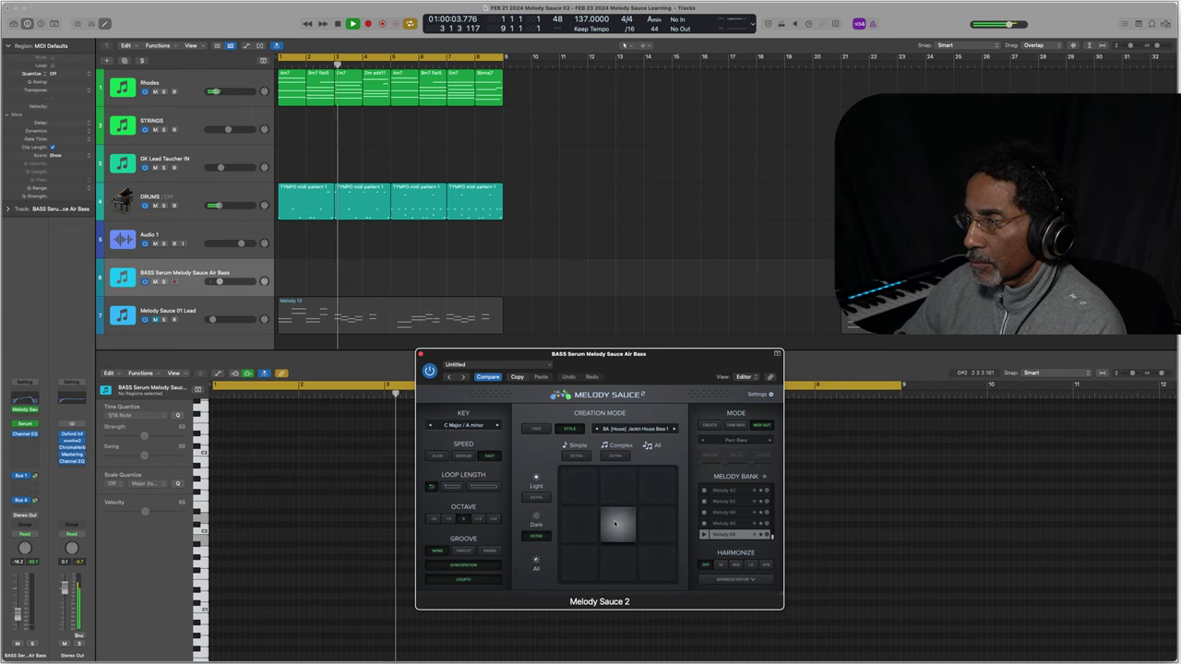
# Step: Compare Medium and Fast speeds, settling on Medium with the octave one step below 0 and the longest loop length for the Jackin House bass melody
pyautogui.click(463, 456)
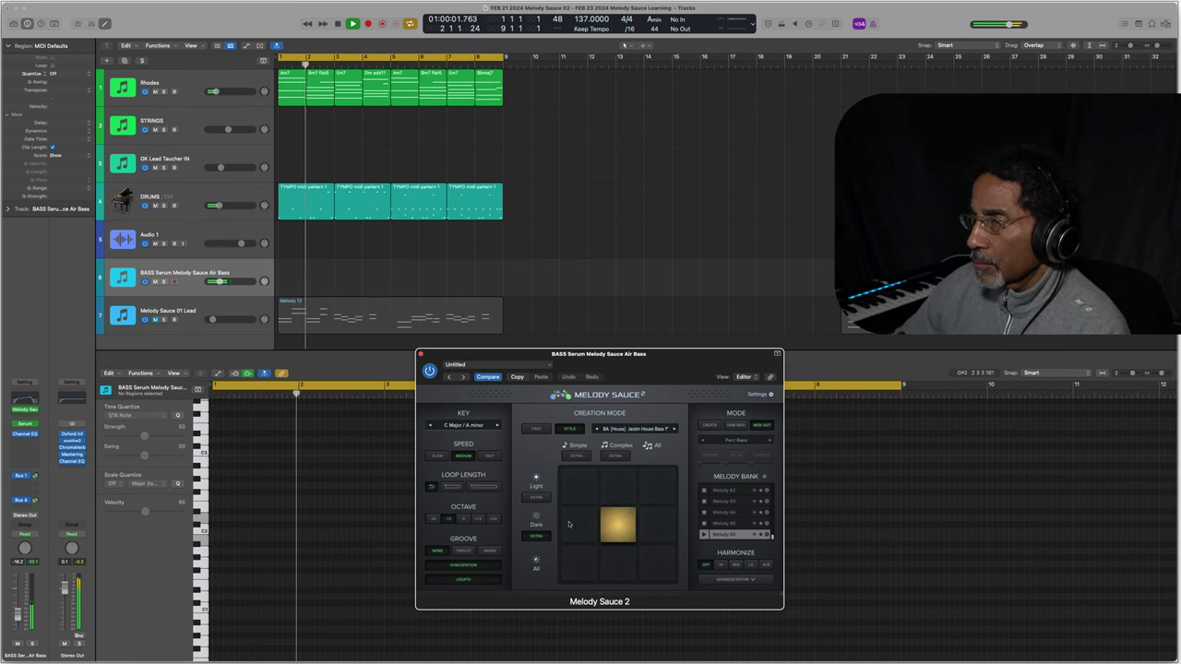
pyautogui.click(488, 456)
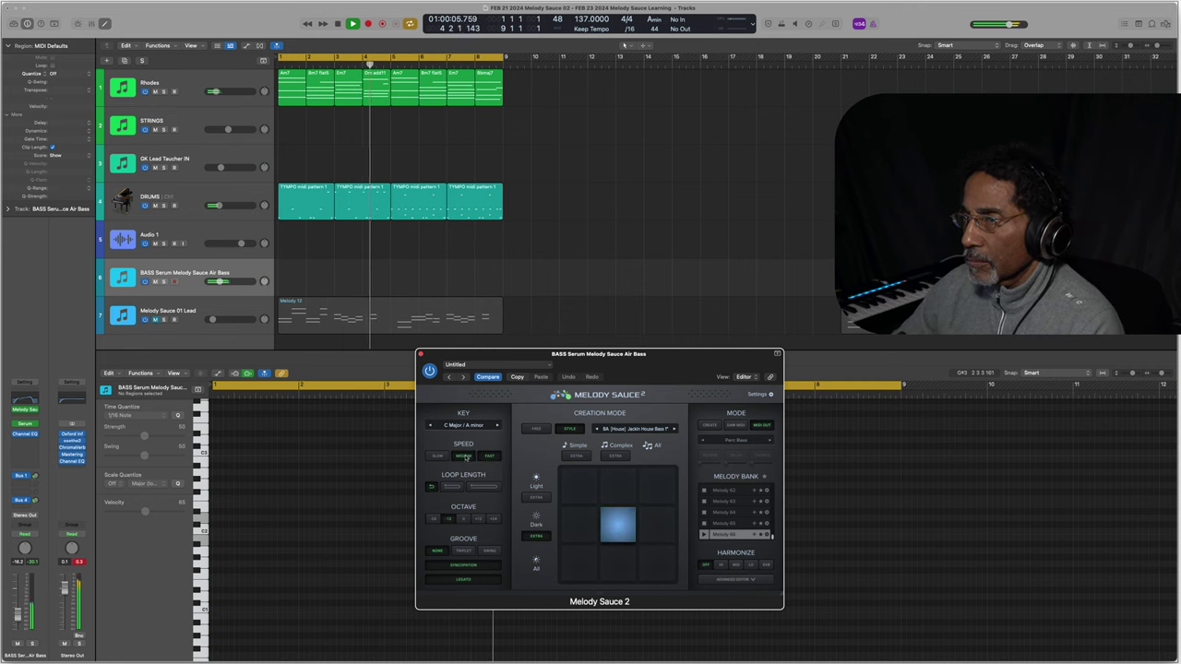
pyautogui.click(483, 489)
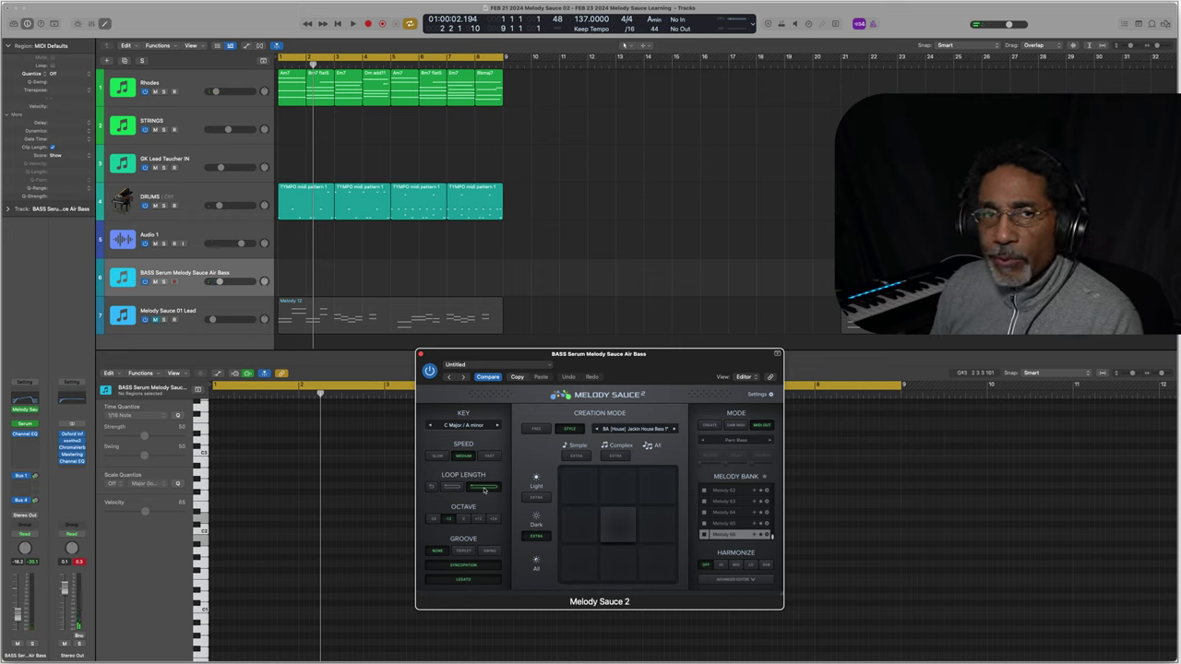
# Step: Place Melody 66 from the melody bank at bar 1 of the BASS Serum Melody Sauce Air Bass track
pyautogui.click(717, 535)
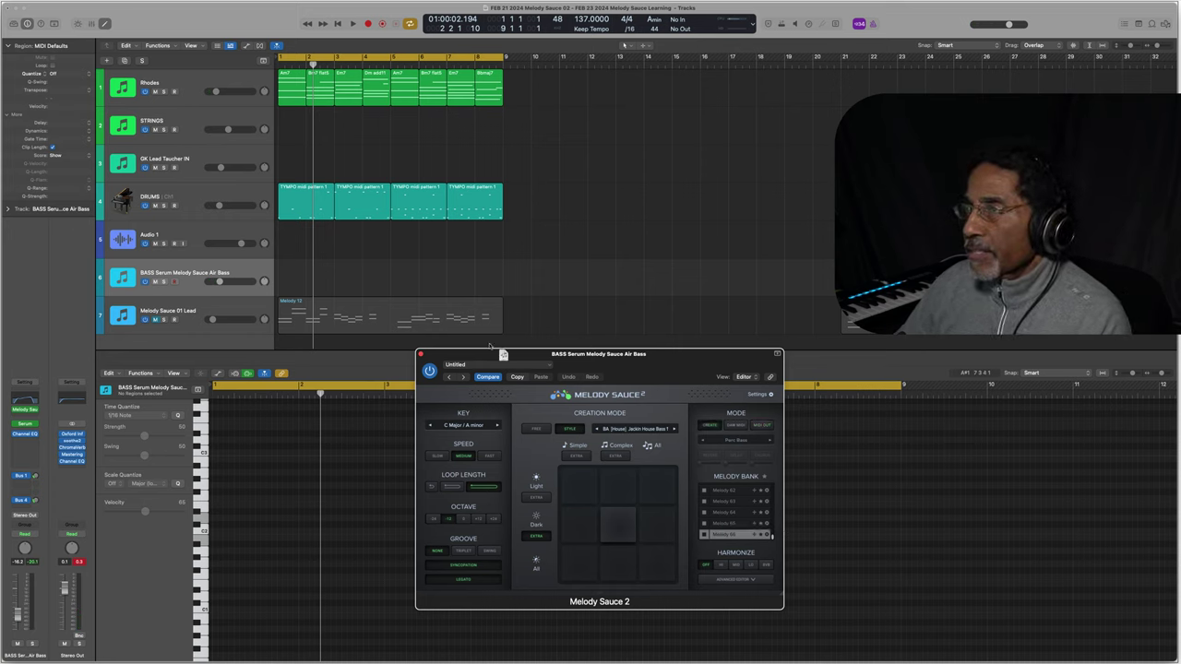
pyautogui.moveTo(503, 354); pyautogui.dragTo(282, 280)
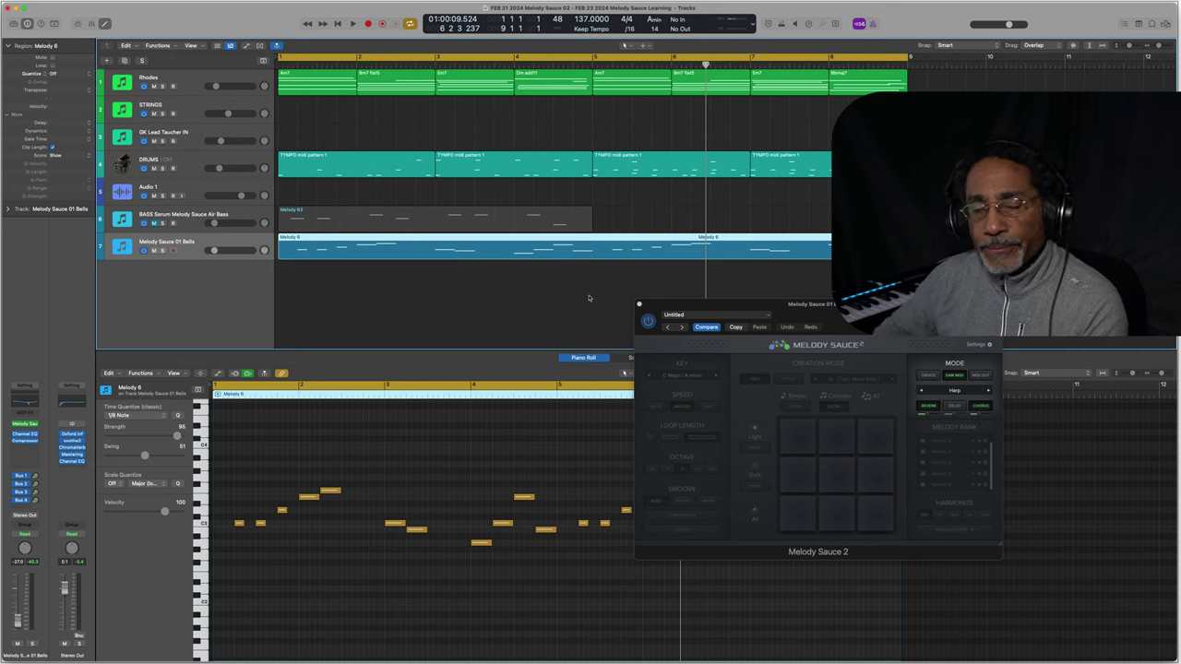
# Step: Play the arrangement with the bass and bells melodies and shift the plugin window aside
pyautogui.press('space')
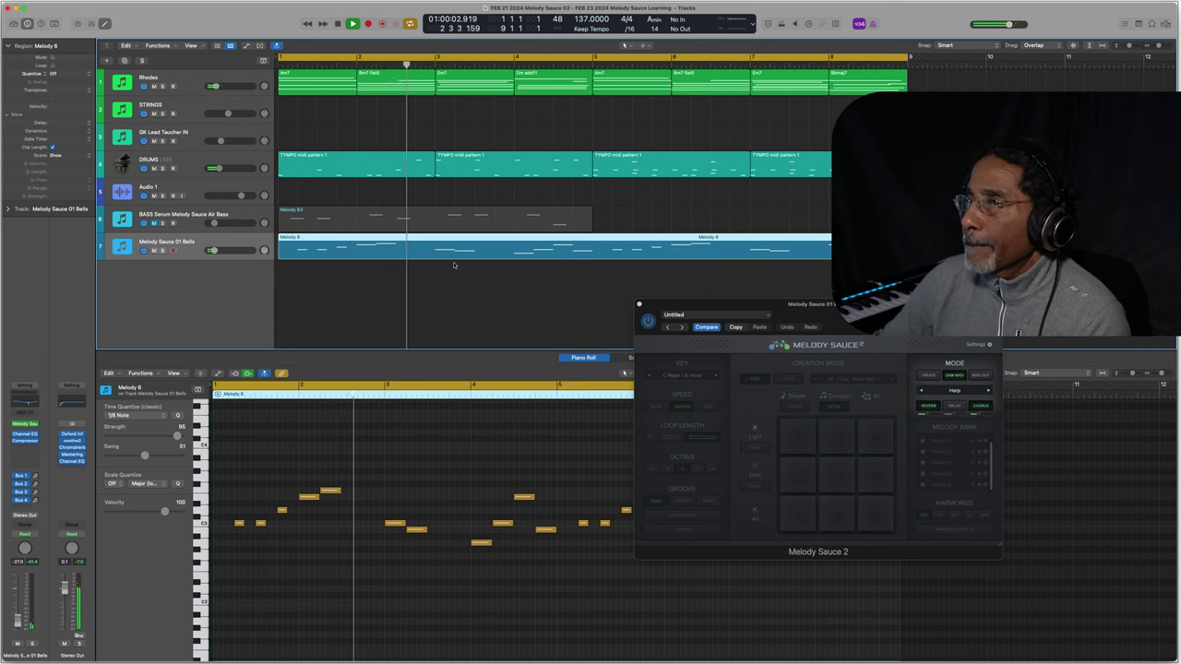
pyautogui.click(750, 306)
pyautogui.moveTo(751, 305); pyautogui.dragTo(881, 333)
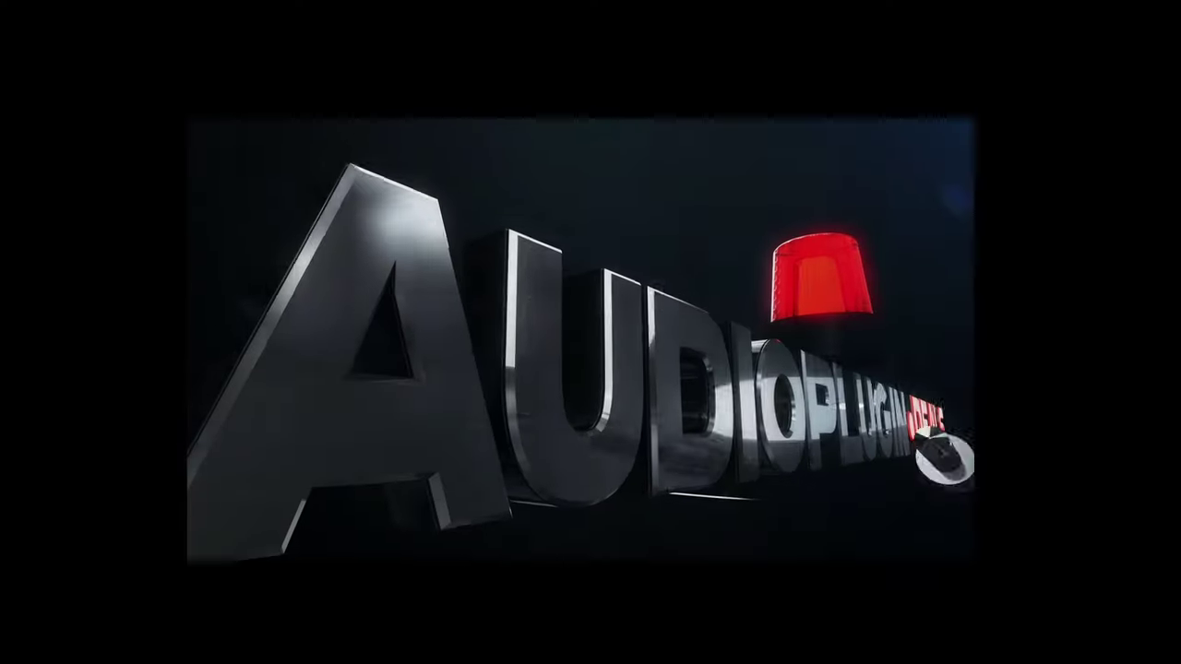